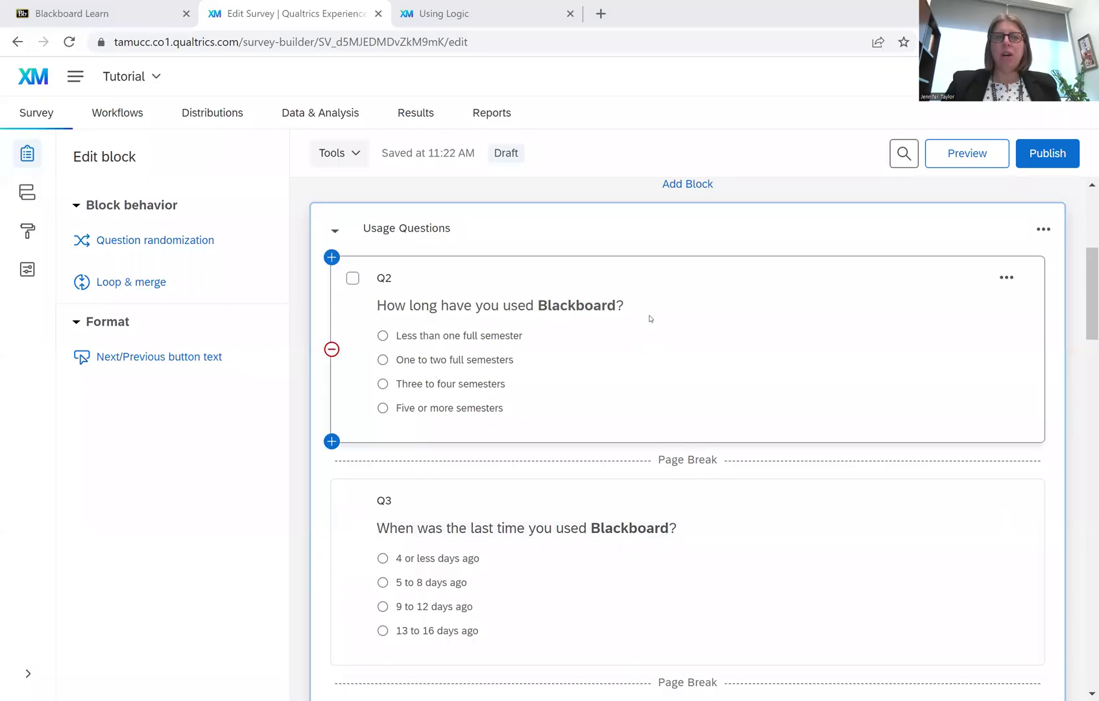
# Step: Find screener question Q21, 'Have you every used Blackboard?', and open its settings
pyautogui.scroll(5, 605, 294)
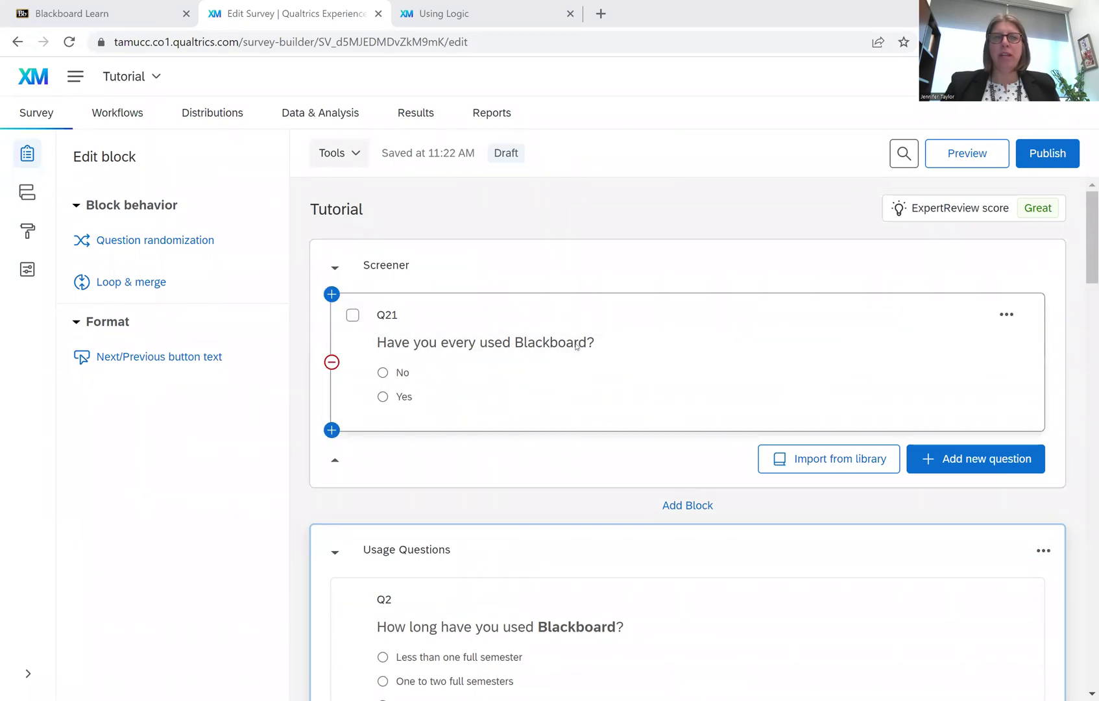
pyautogui.scroll(-1, 525, 386)
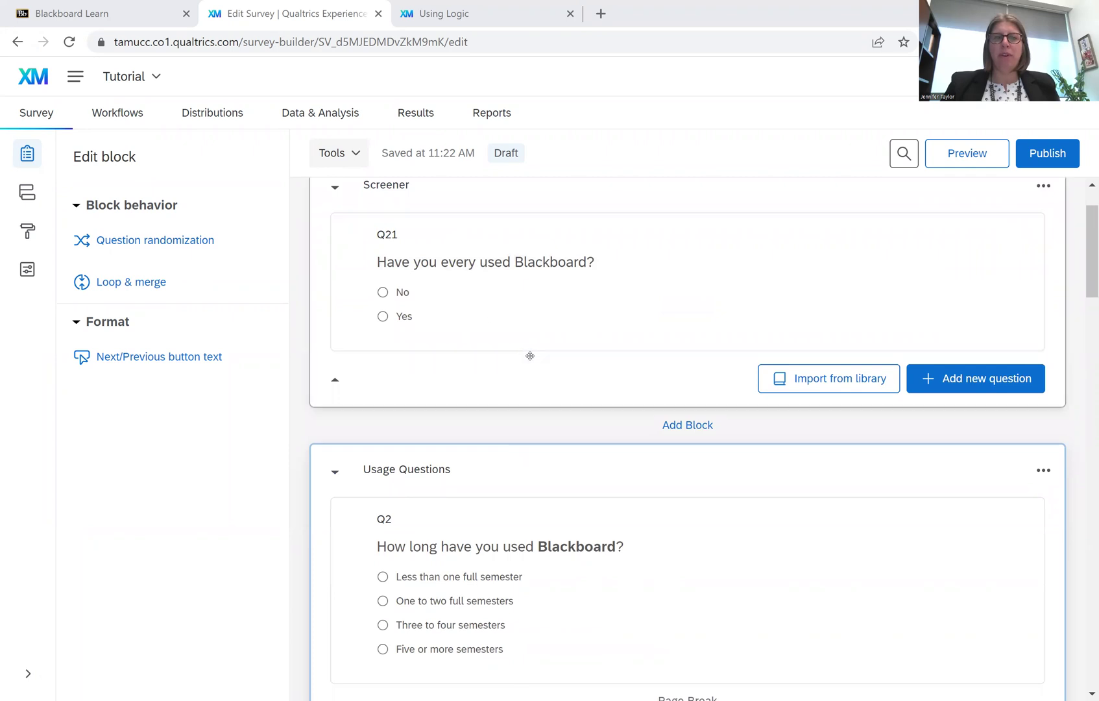
pyautogui.scroll(-2, 527, 396)
pyautogui.scroll(-2, 524, 410)
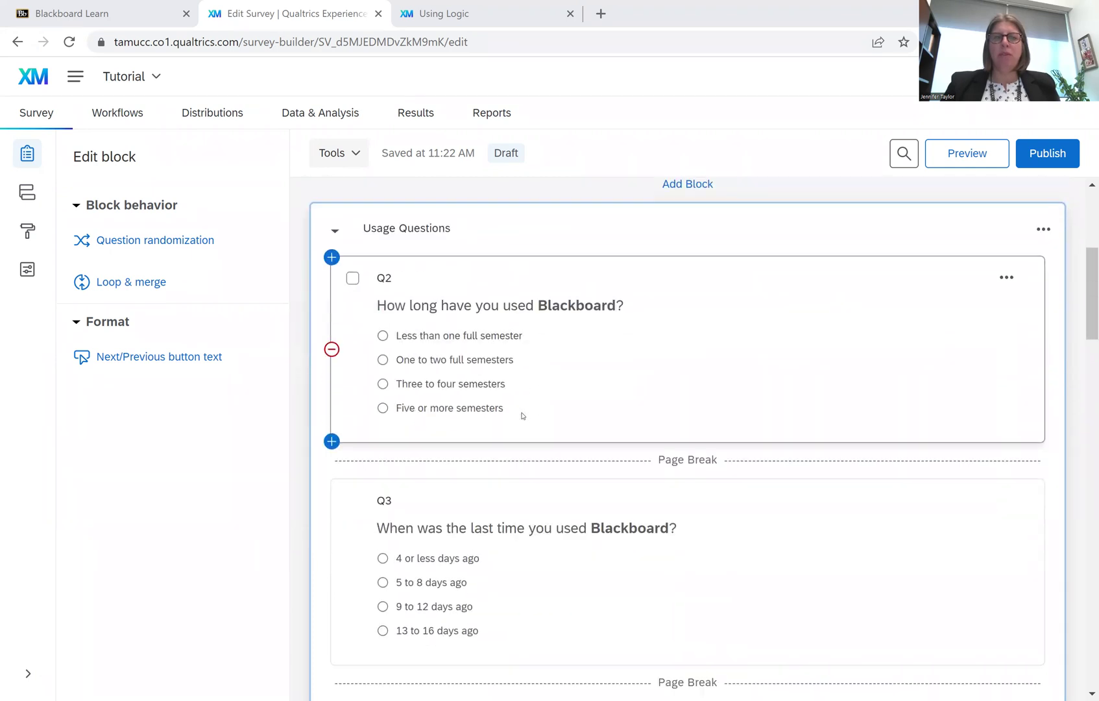
pyautogui.scroll(-2, 524, 413)
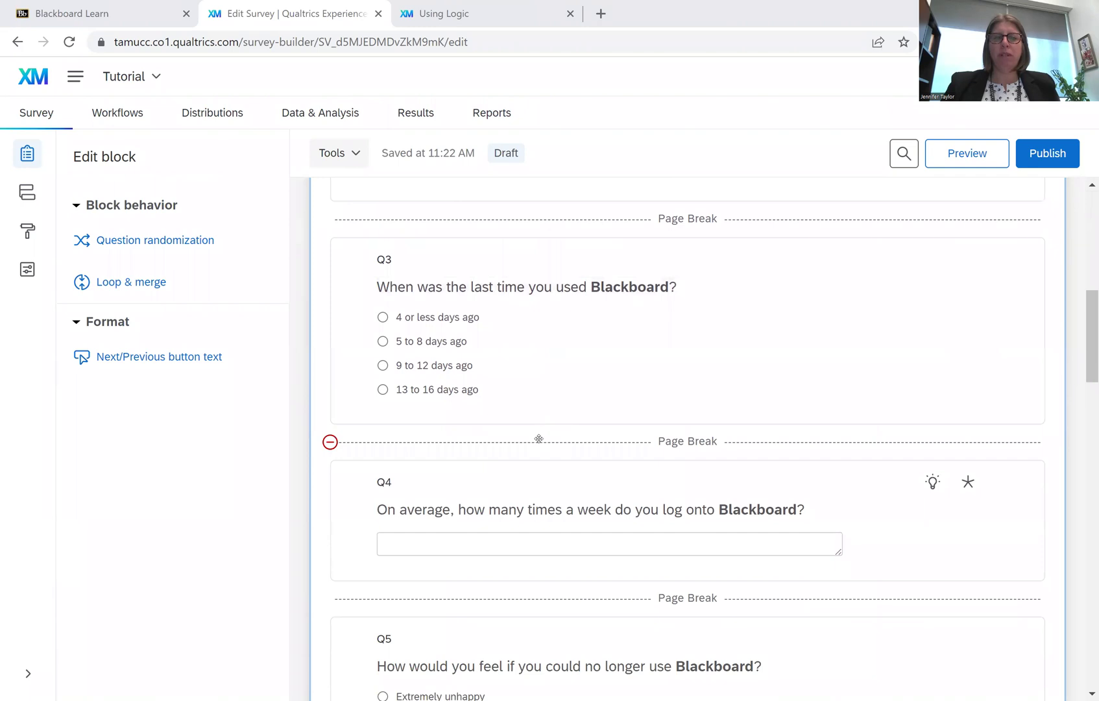
pyautogui.scroll(-2, 537, 440)
pyautogui.scroll(-2, 527, 387)
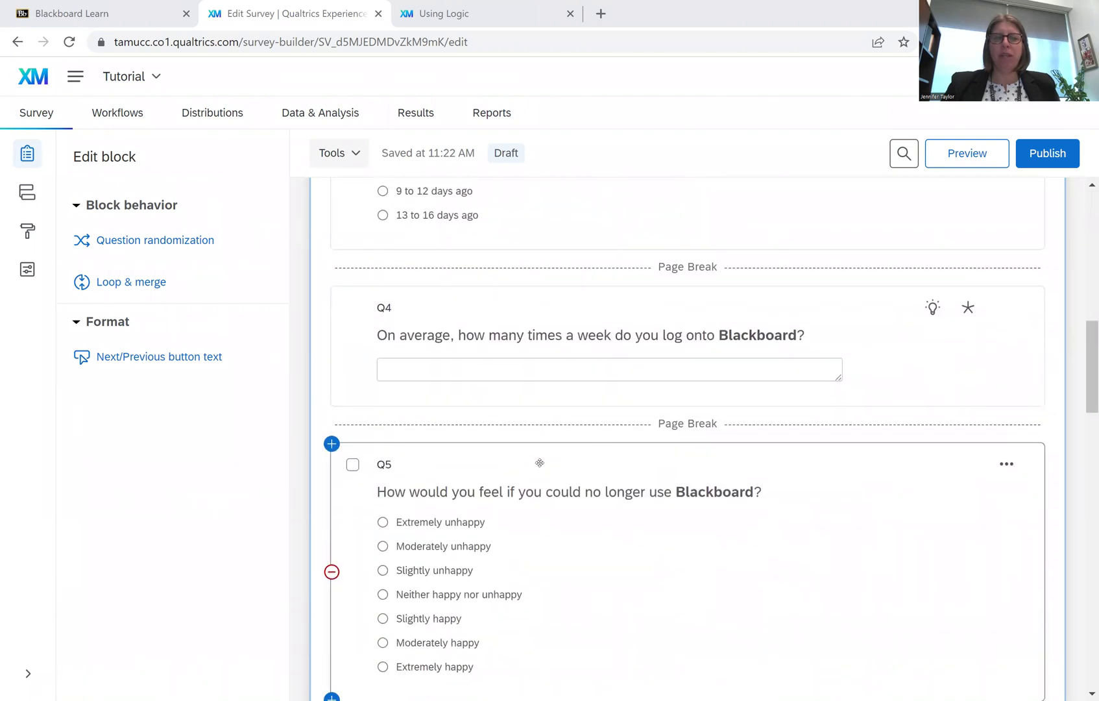
pyautogui.scroll(-3, 516, 417)
pyautogui.scroll(-1, 516, 436)
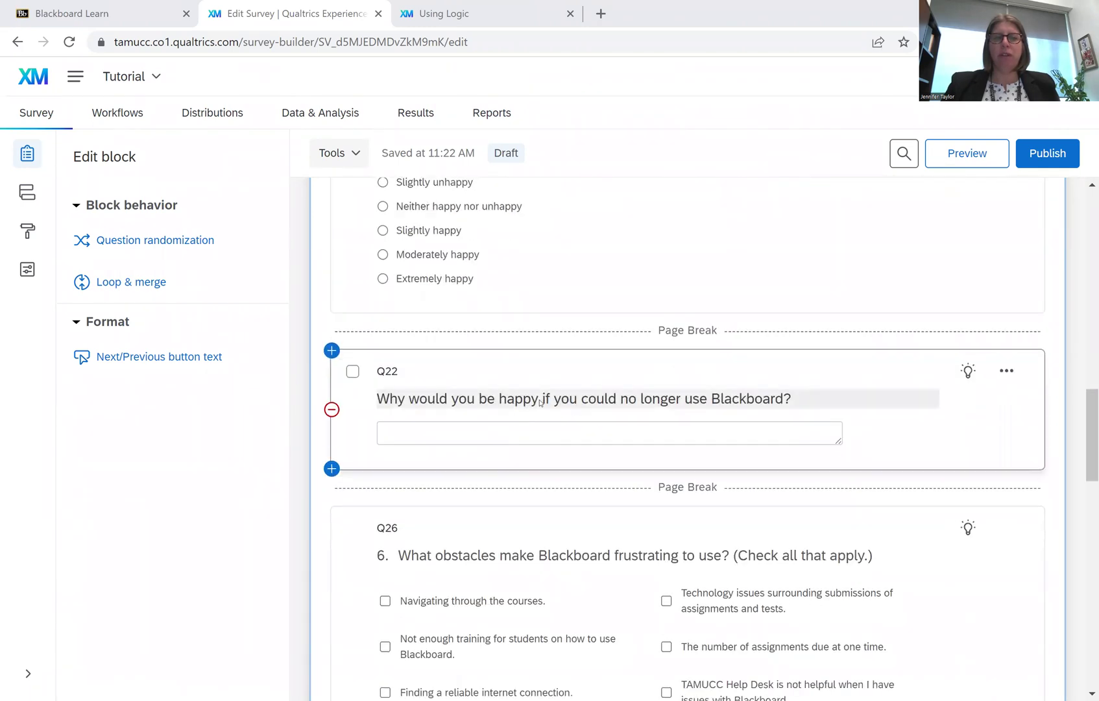
pyautogui.scroll(-3, 506, 437)
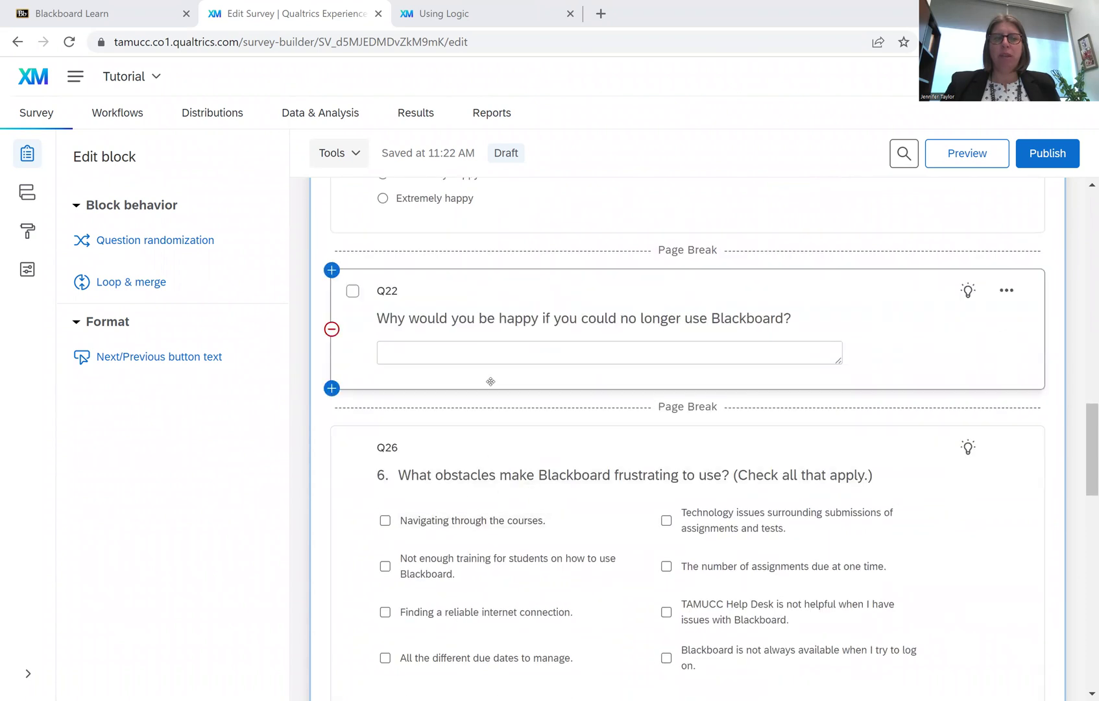
pyautogui.scroll(-6, 547, 525)
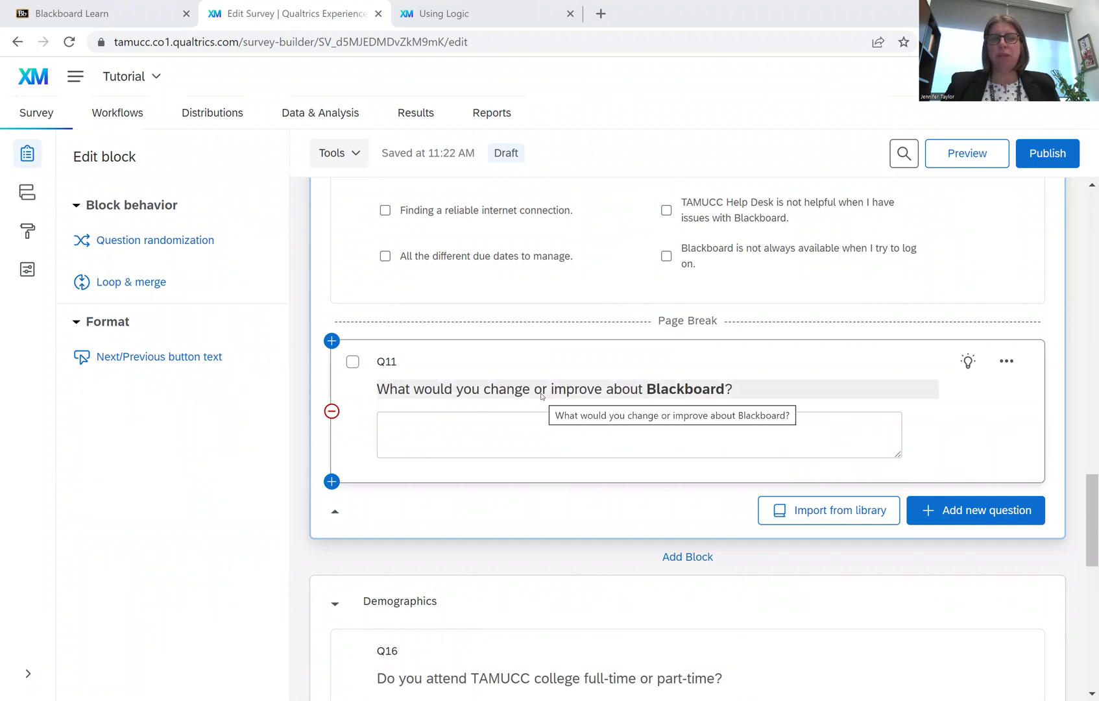
pyautogui.scroll(-6, 543, 396)
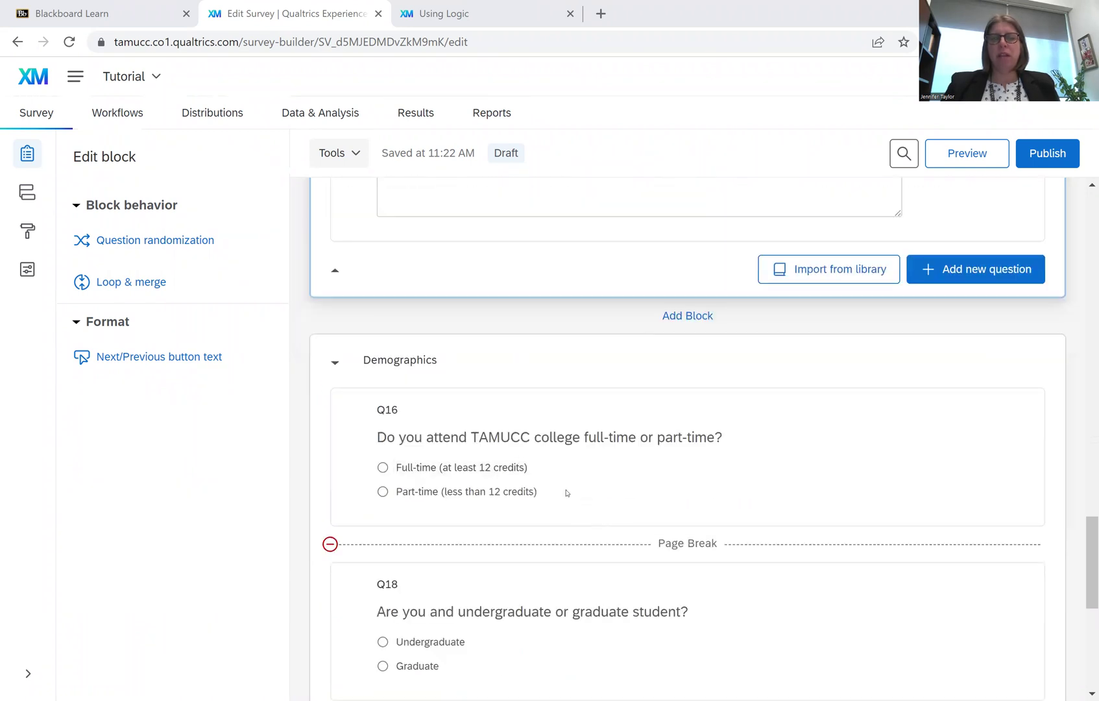
pyautogui.scroll(20, 544, 519)
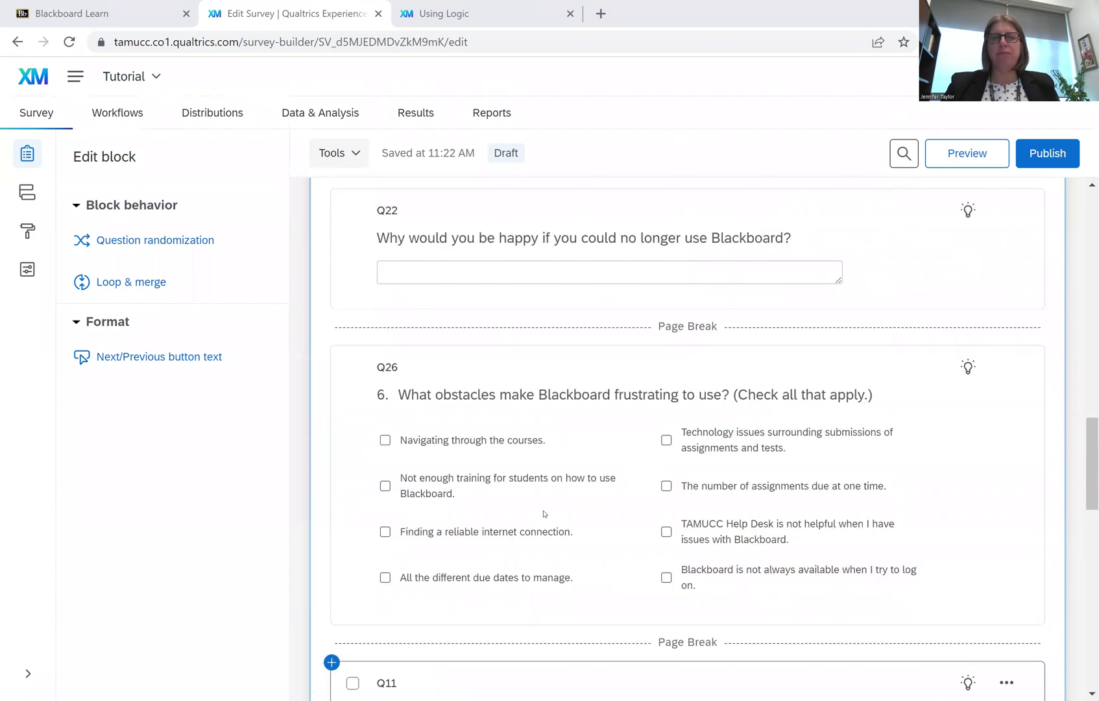
pyautogui.scroll(3, 544, 509)
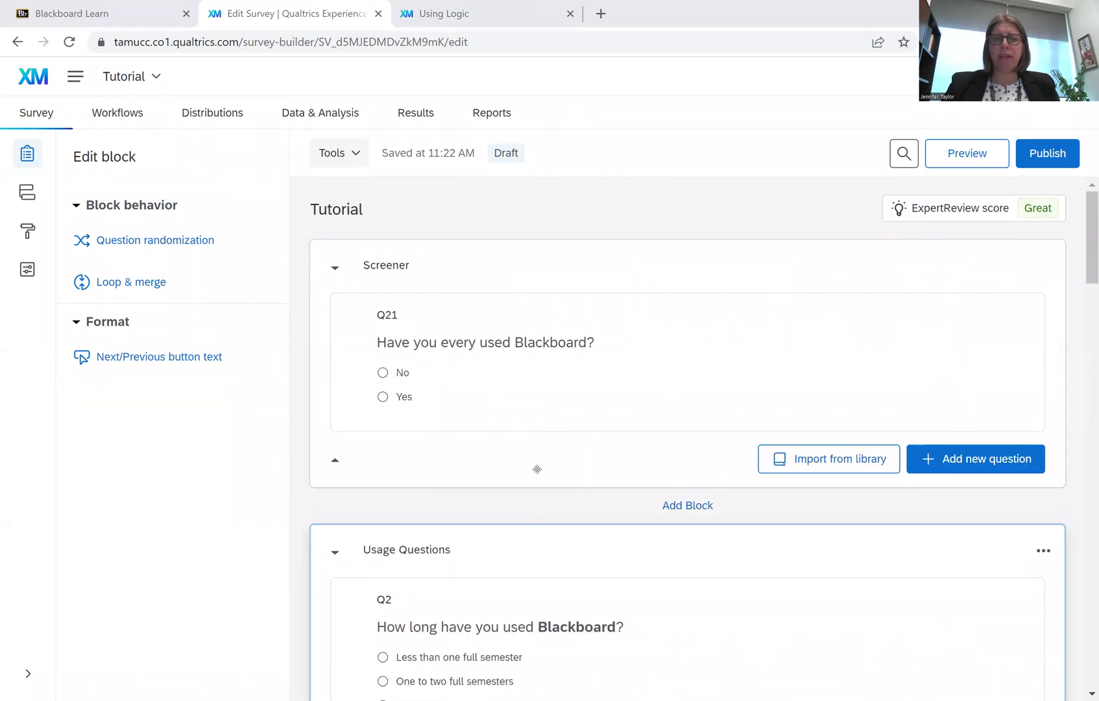
pyautogui.click(636, 363)
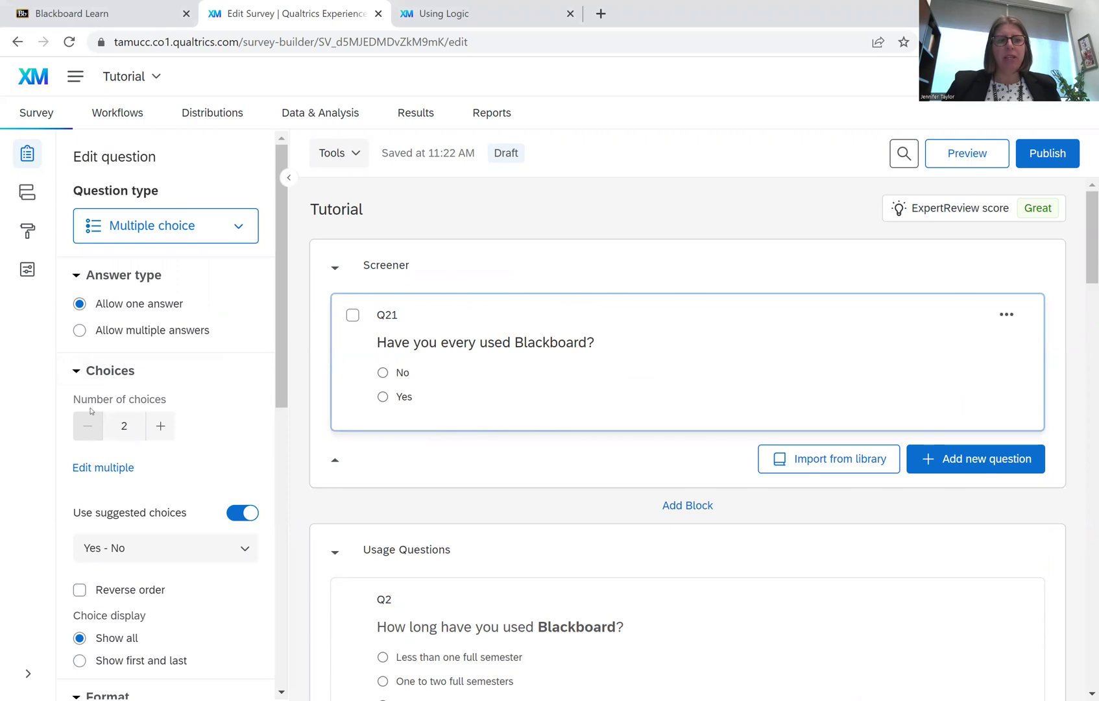
# Step: Scroll Q21's settings panel down to the Question behavior section
pyautogui.scroll(-1, 134, 426)
pyautogui.scroll(1, 134, 426)
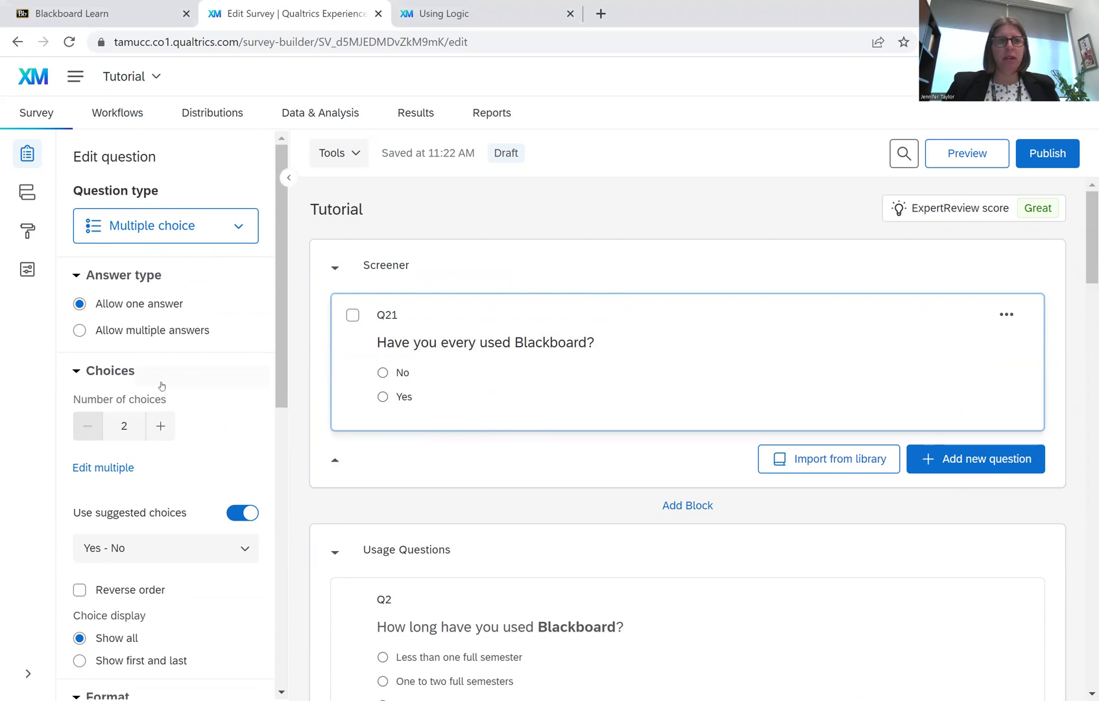
pyautogui.scroll(-7, 161, 384)
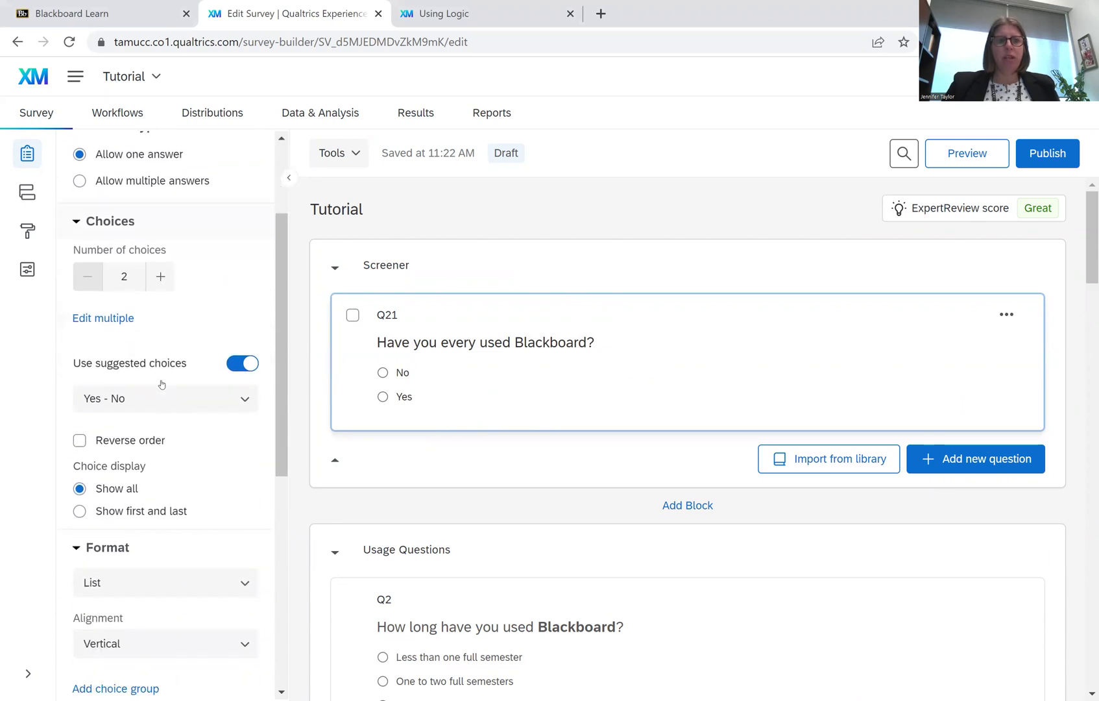
pyautogui.scroll(-2, 161, 384)
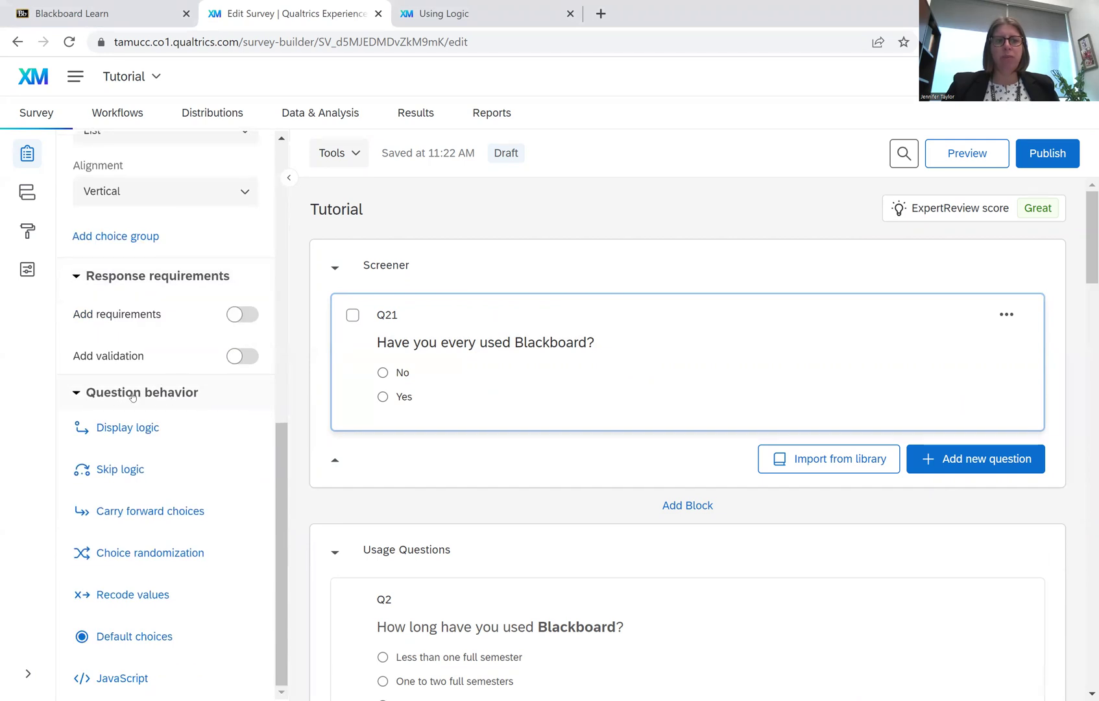
# Step: Add skip logic to Q21: go to End of Survey if No Is Selected
pyautogui.click(109, 468)
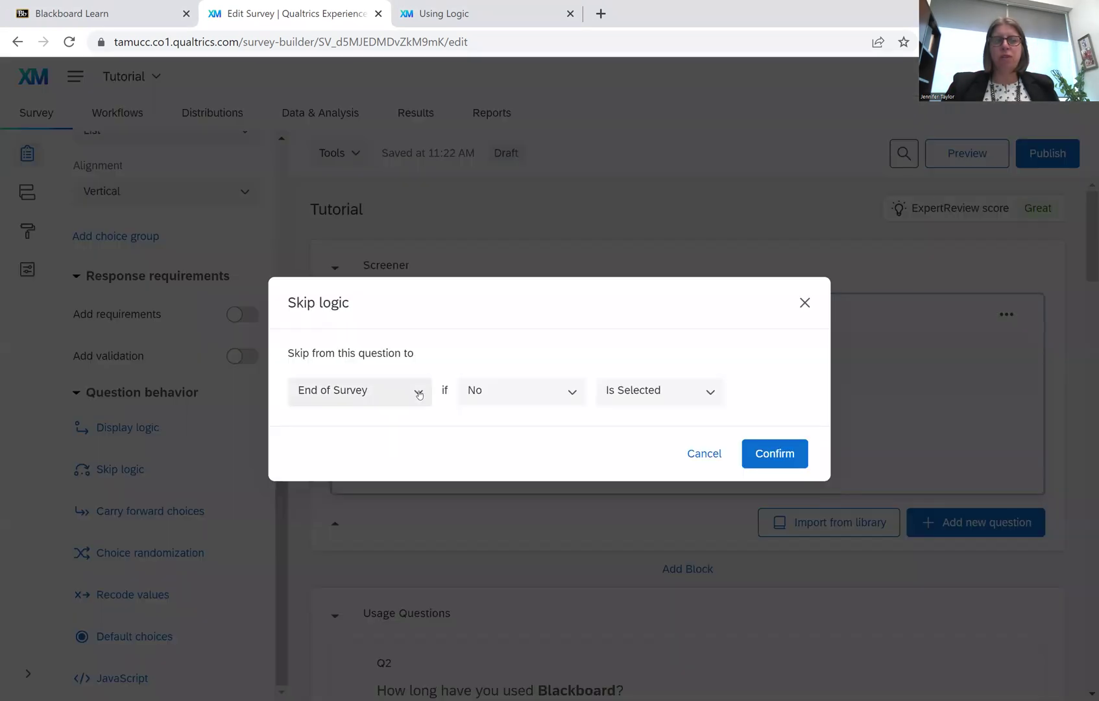
pyautogui.click(417, 394)
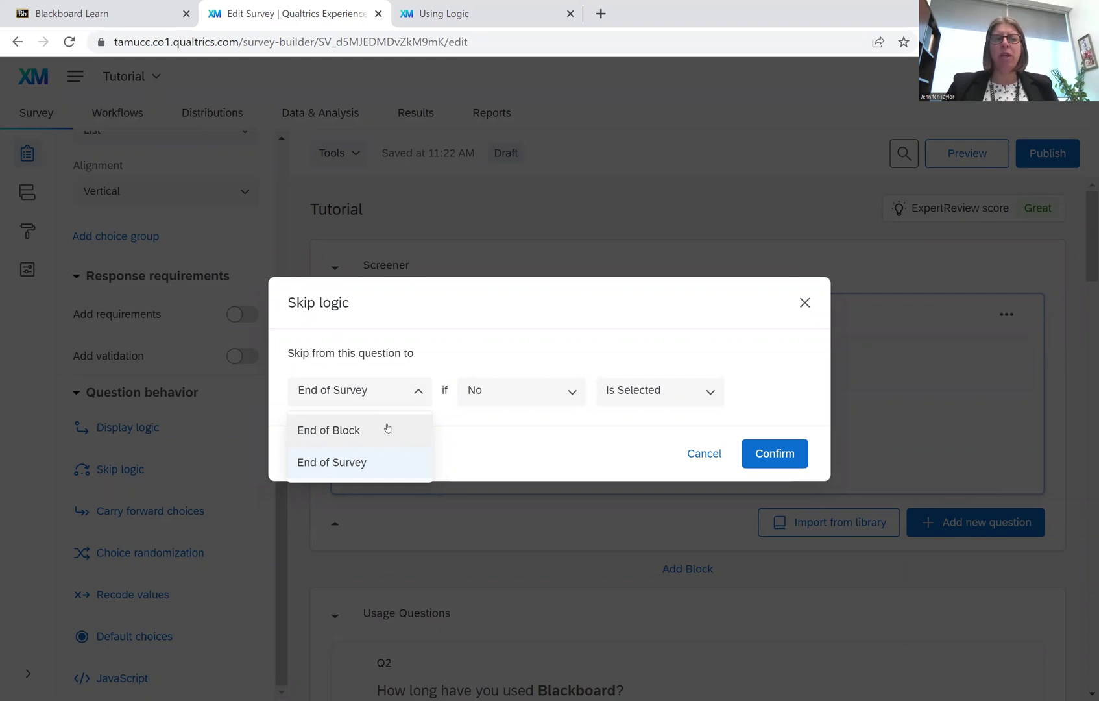
pyautogui.click(365, 463)
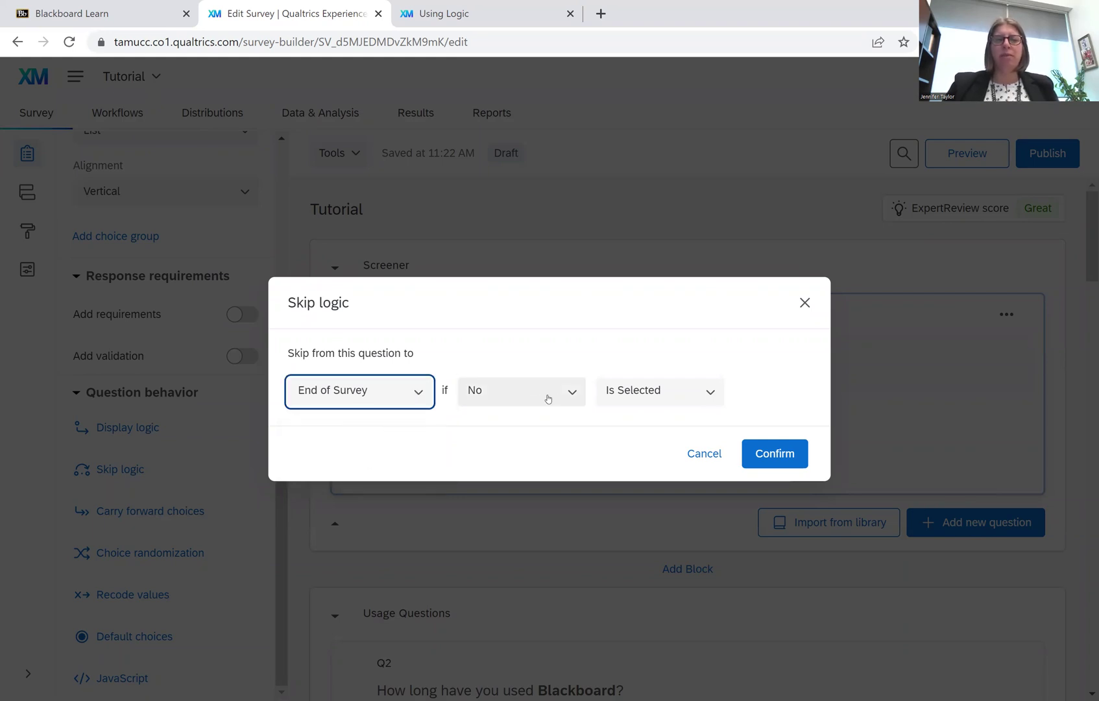
pyautogui.click(571, 392)
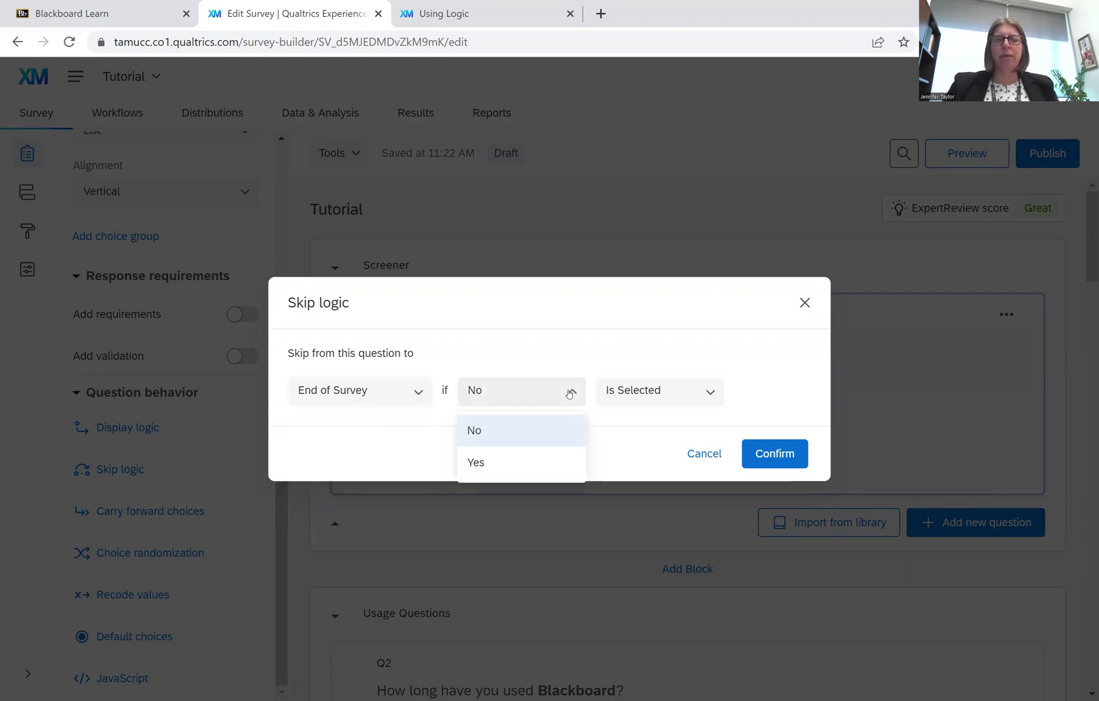
pyautogui.click(486, 431)
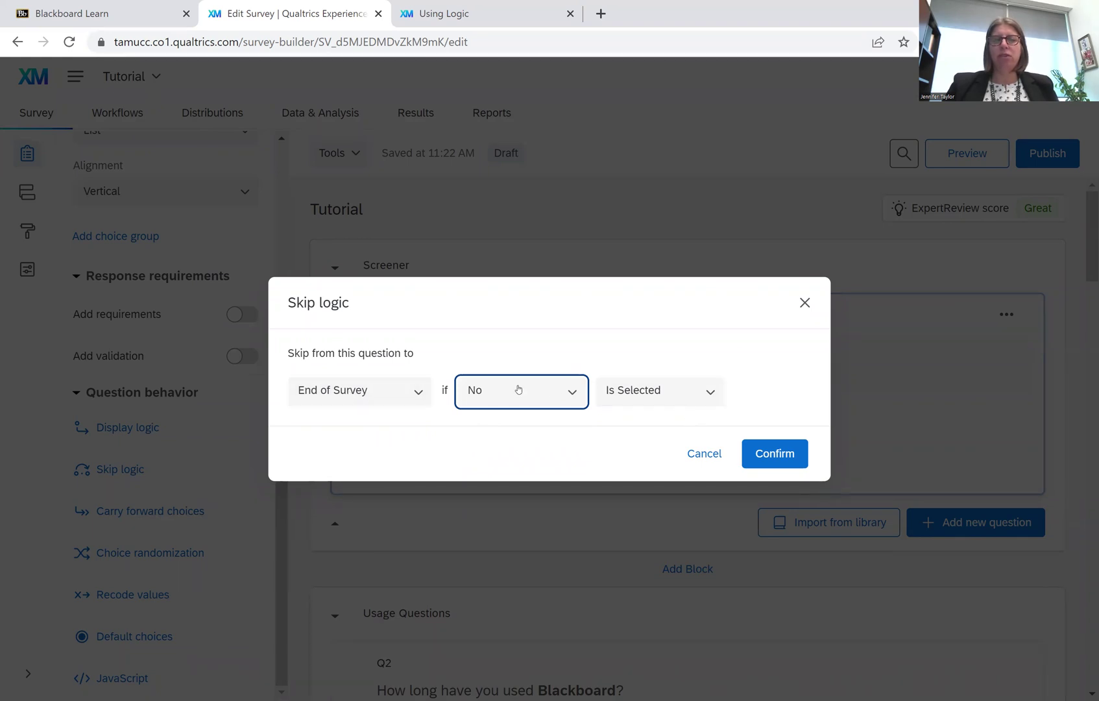
pyautogui.click(669, 398)
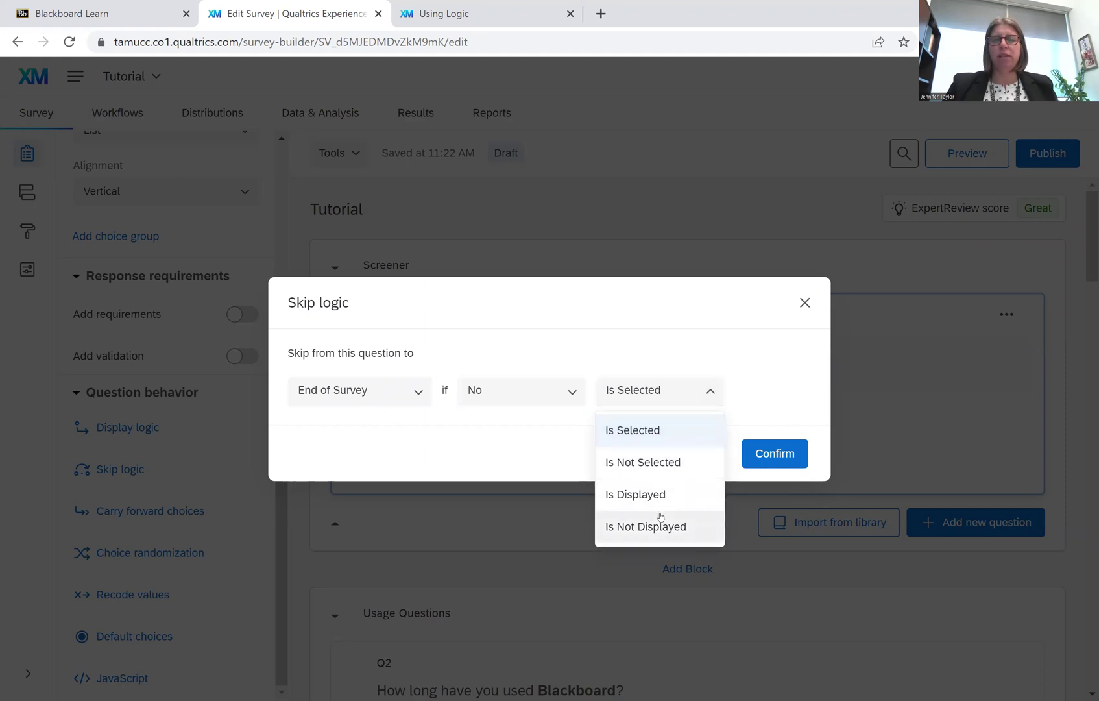
pyautogui.click(647, 433)
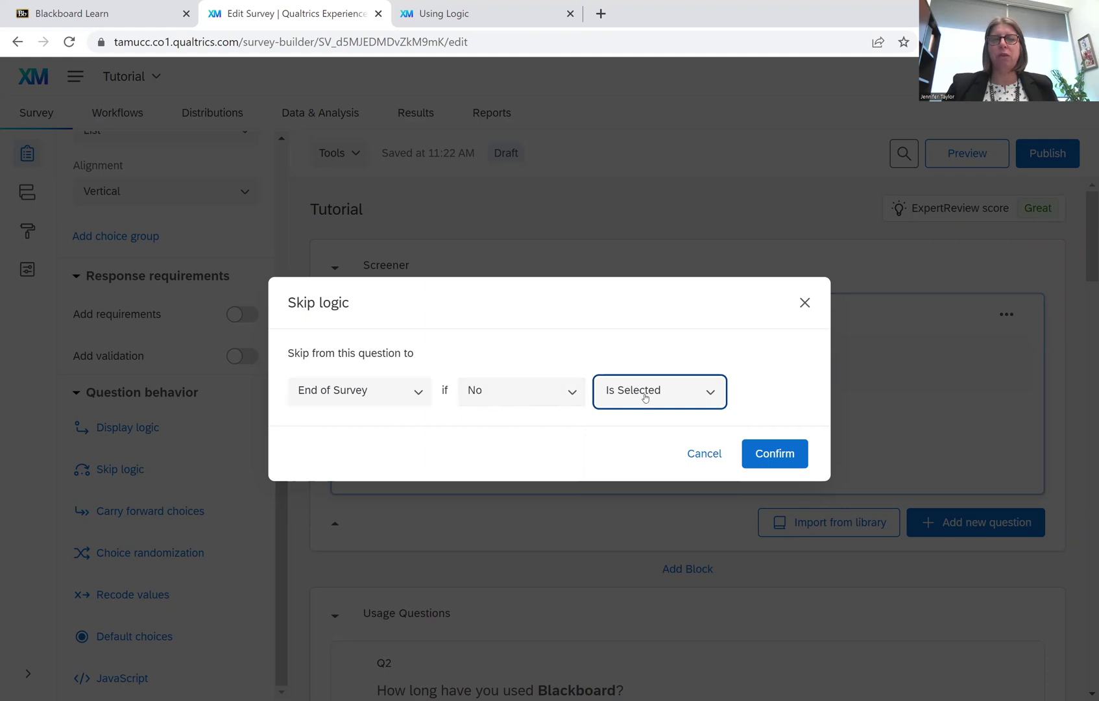
pyautogui.click(778, 457)
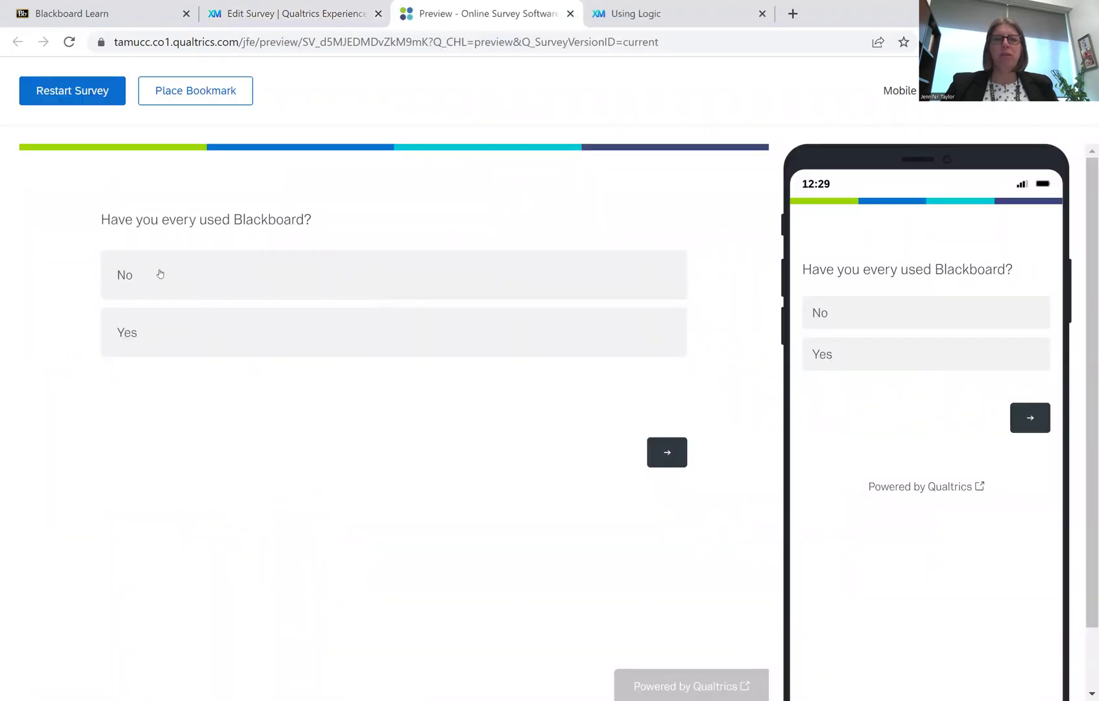
# Step: In preview, answer Yes, One to two full semesters and 5 to 8 days ago
pyautogui.click(150, 341)
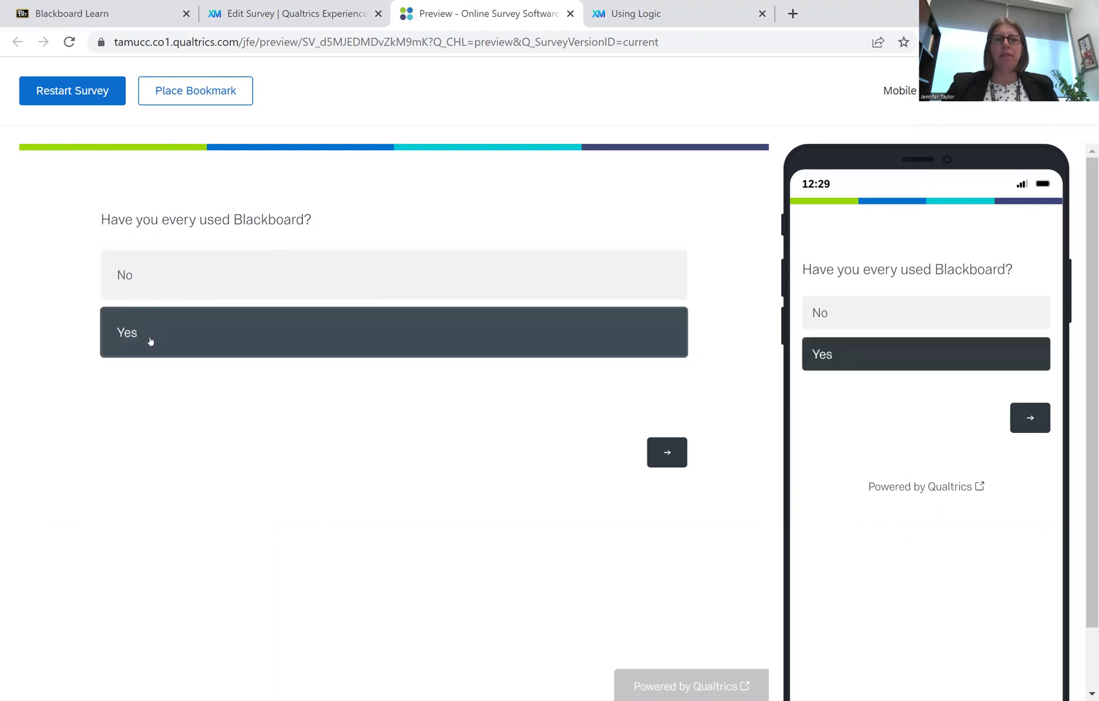
pyautogui.click(664, 453)
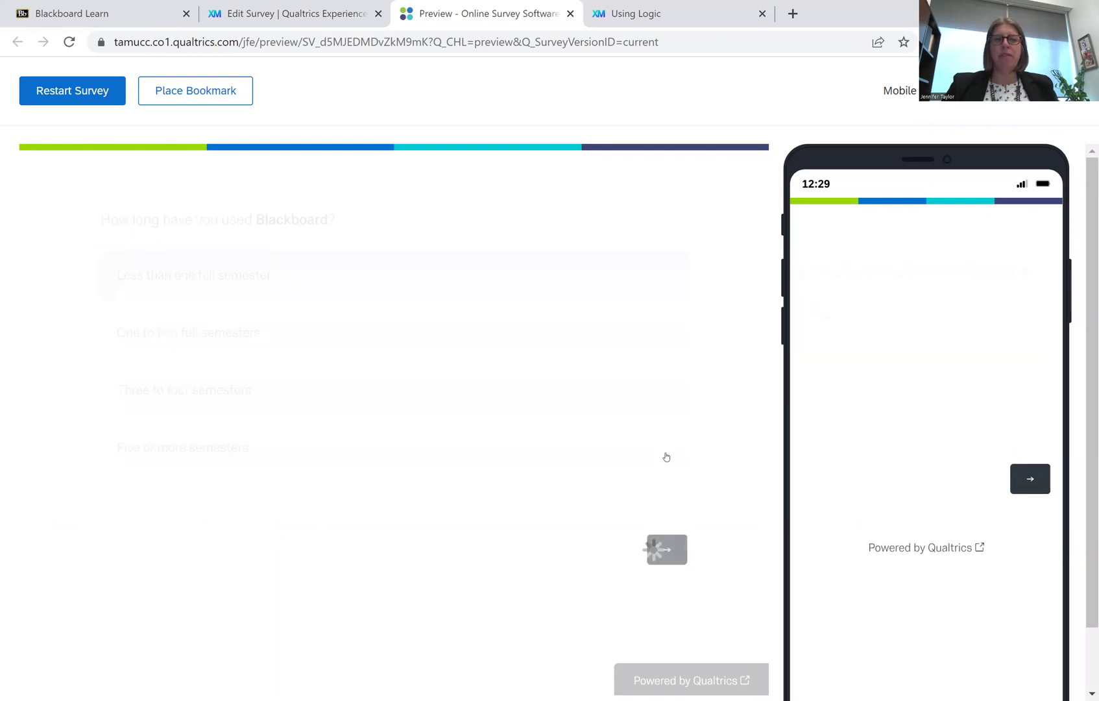
pyautogui.click(257, 351)
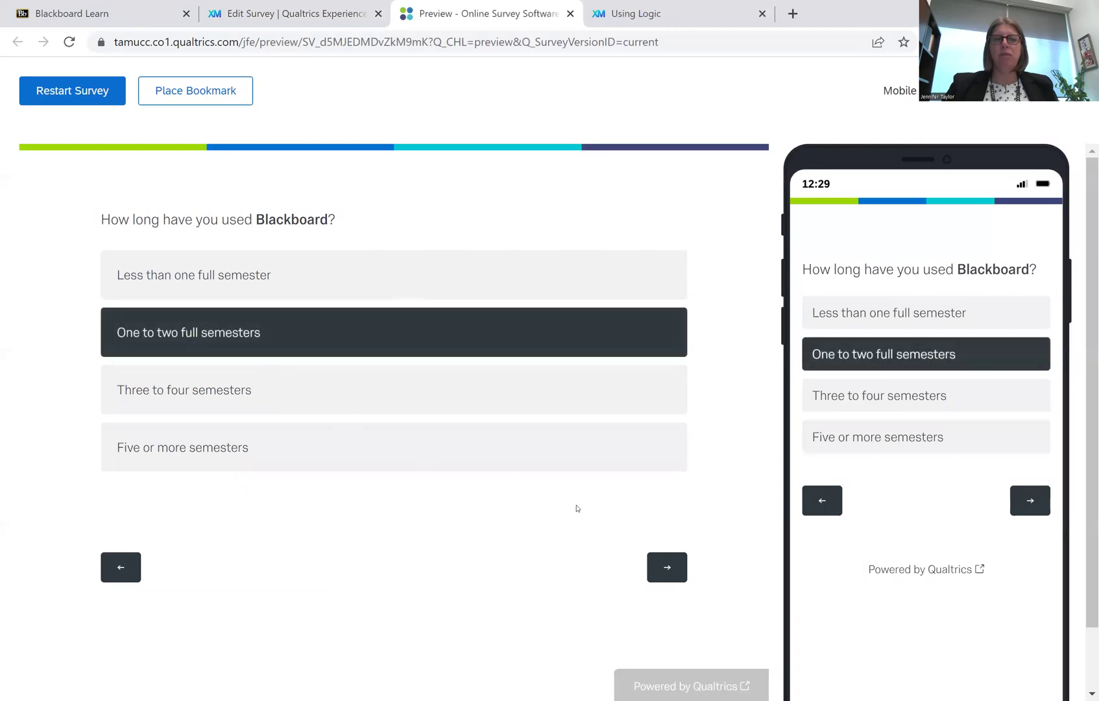
pyautogui.click(671, 570)
pyautogui.click(362, 354)
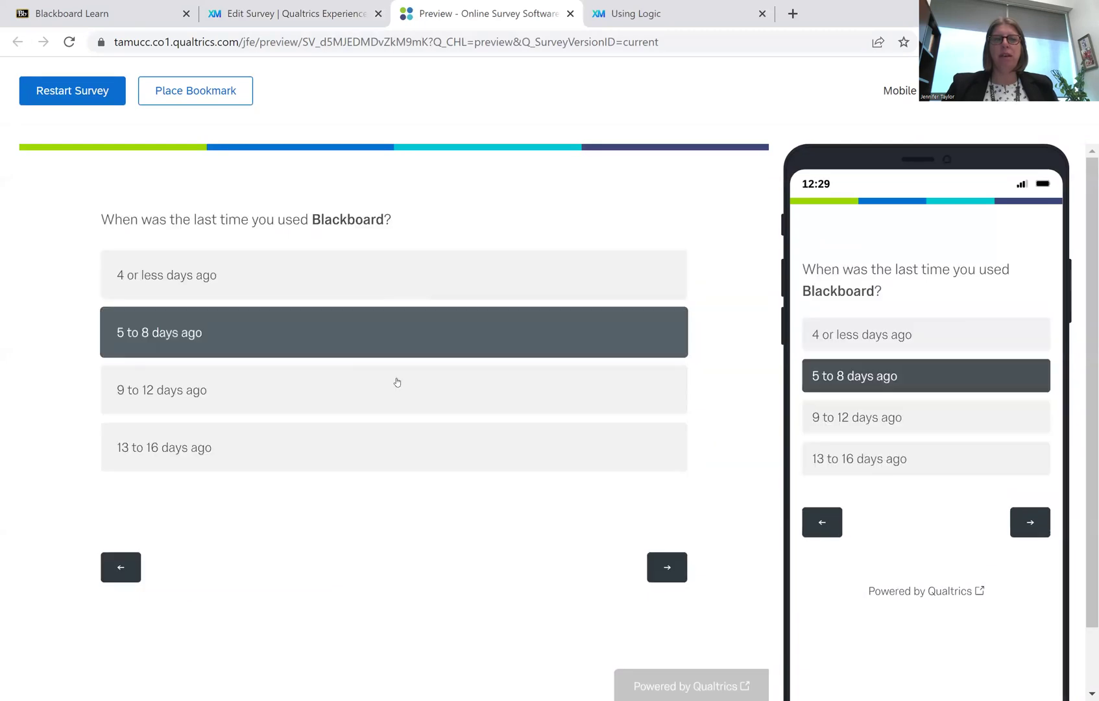
pyautogui.click(654, 556)
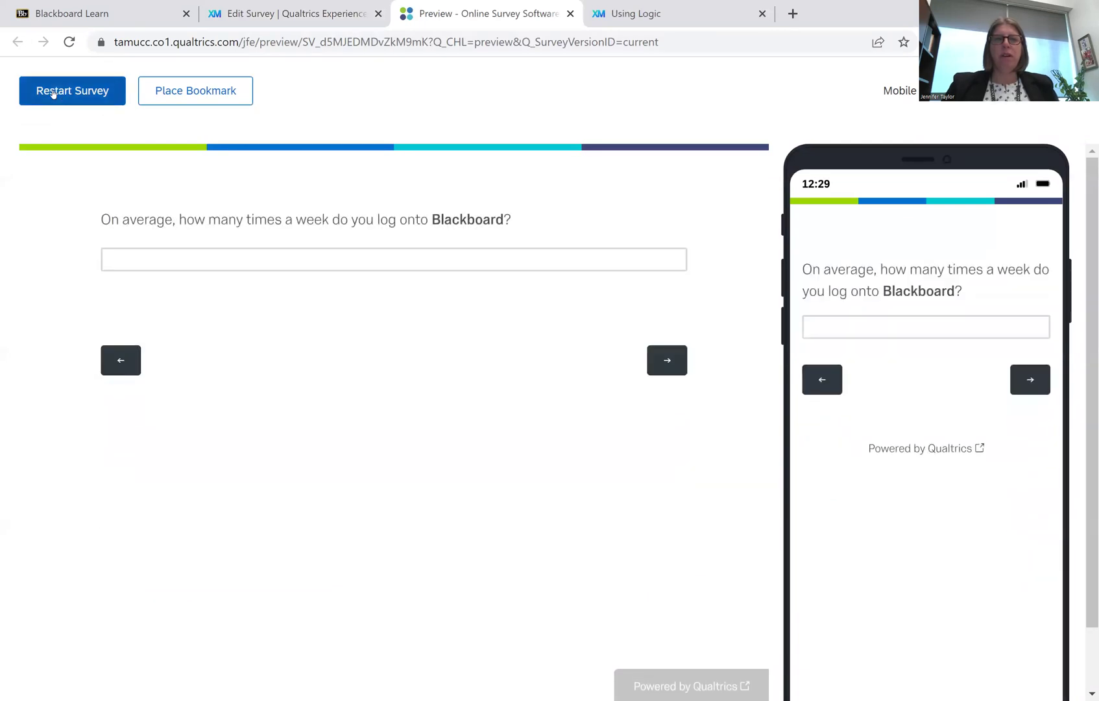
# Step: Restart the preview, answer No to reach the thank-you message, and return to the editor
pyautogui.click(54, 94)
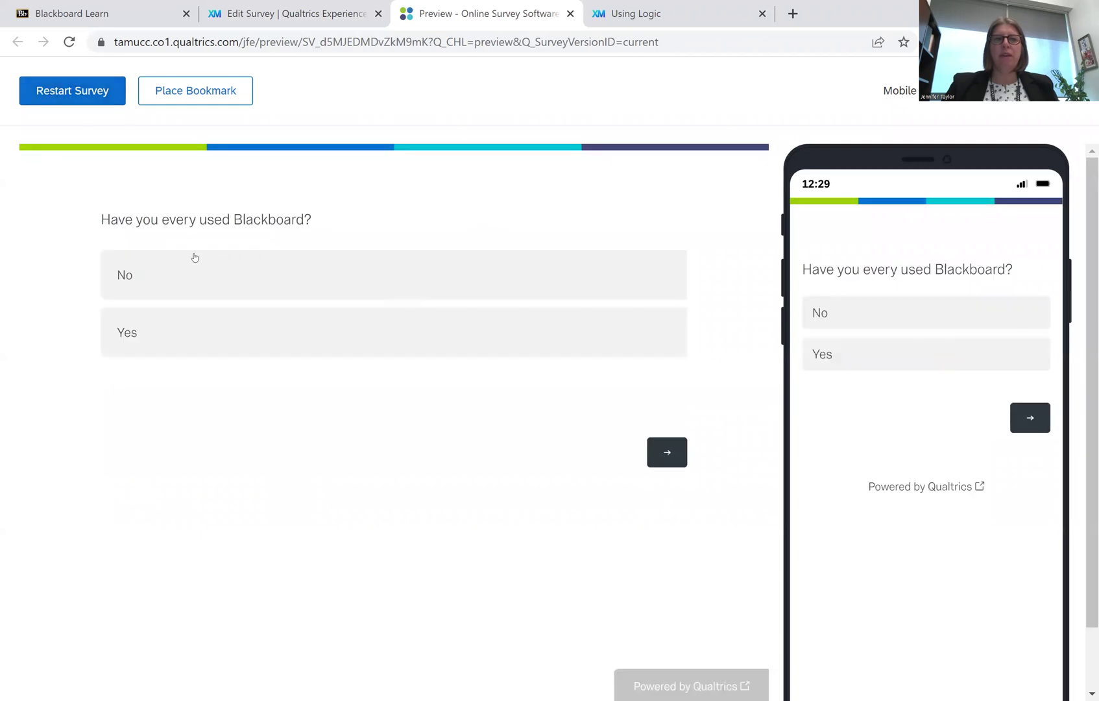
pyautogui.click(184, 271)
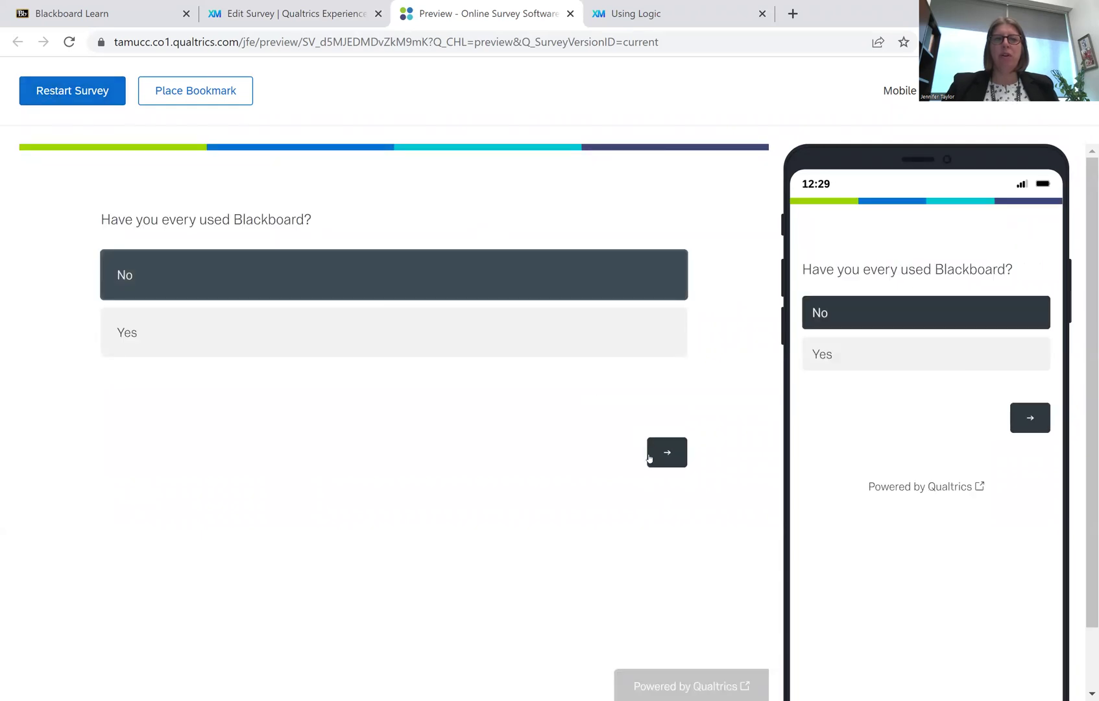
pyautogui.click(672, 455)
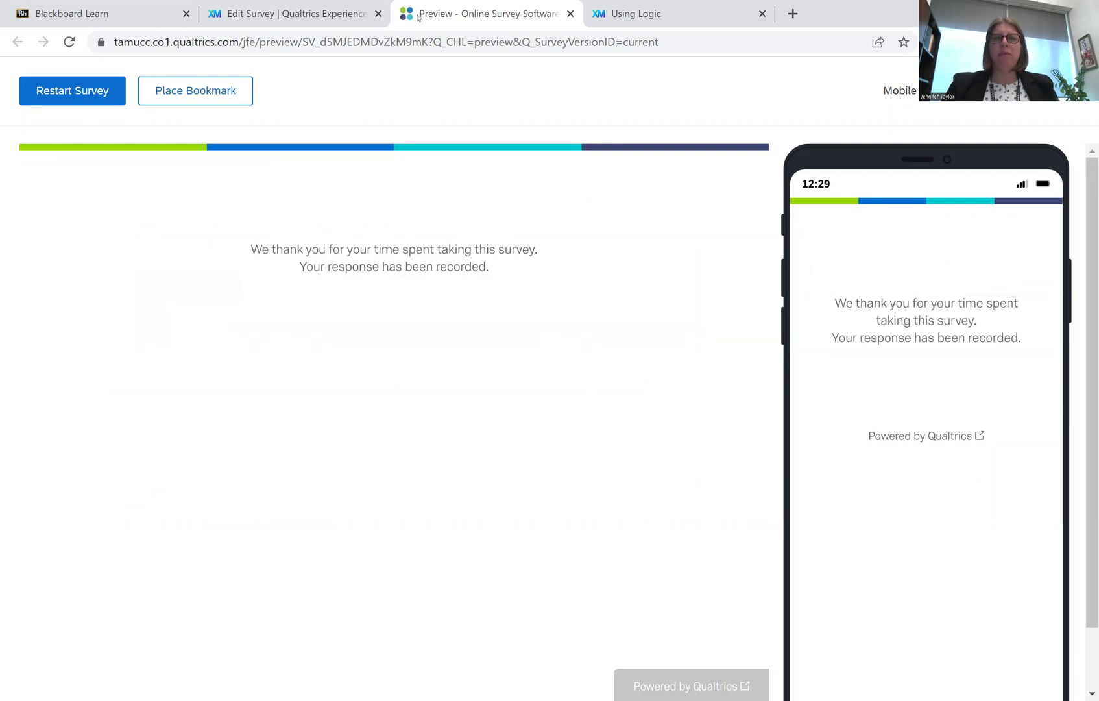
pyautogui.click(232, 23)
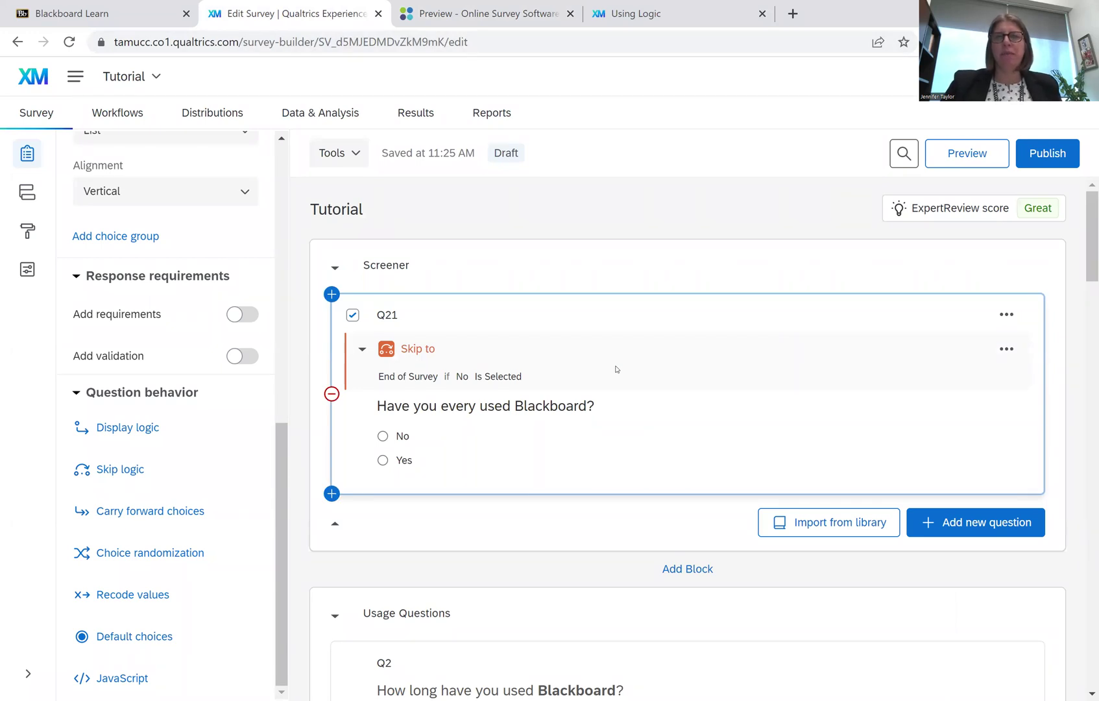
pyautogui.scroll(-1, 617, 369)
pyautogui.scroll(1, 616, 368)
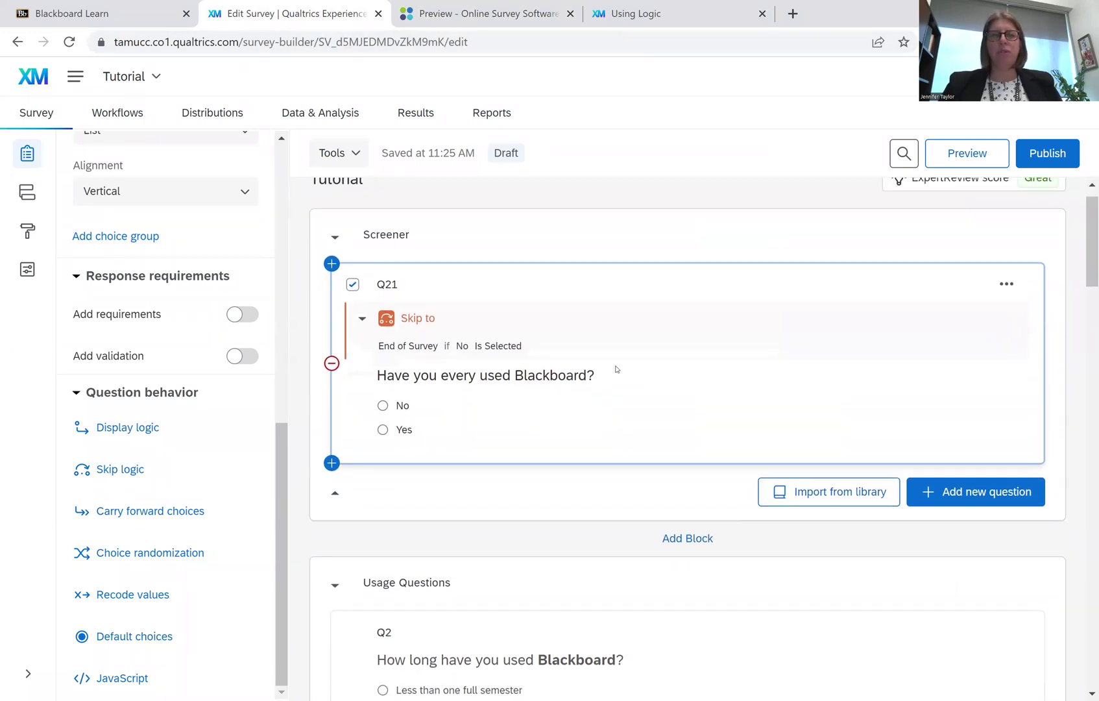
pyautogui.scroll(-1, 617, 369)
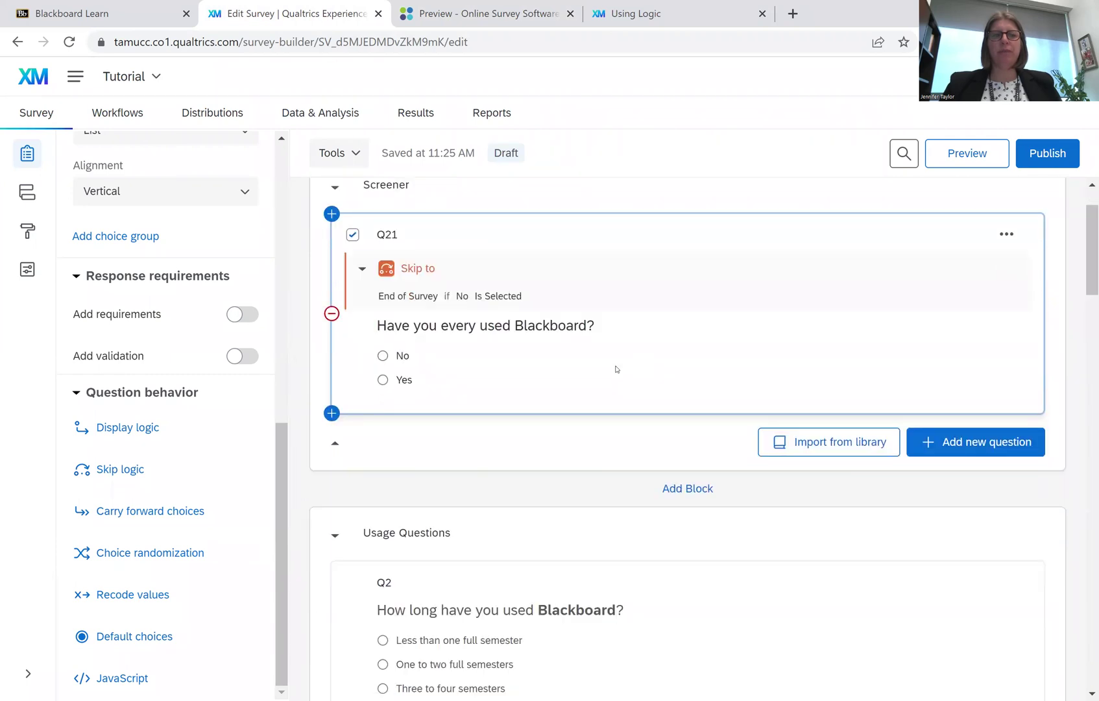
pyautogui.scroll(1, 617, 369)
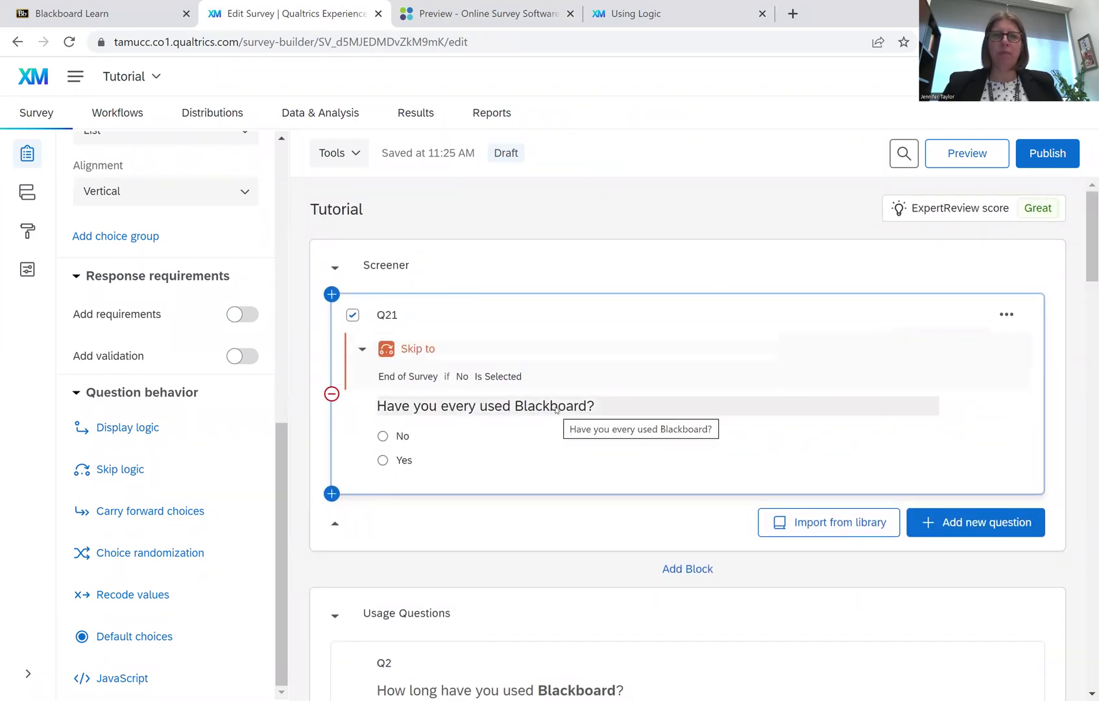
pyautogui.scroll(-2, 537, 413)
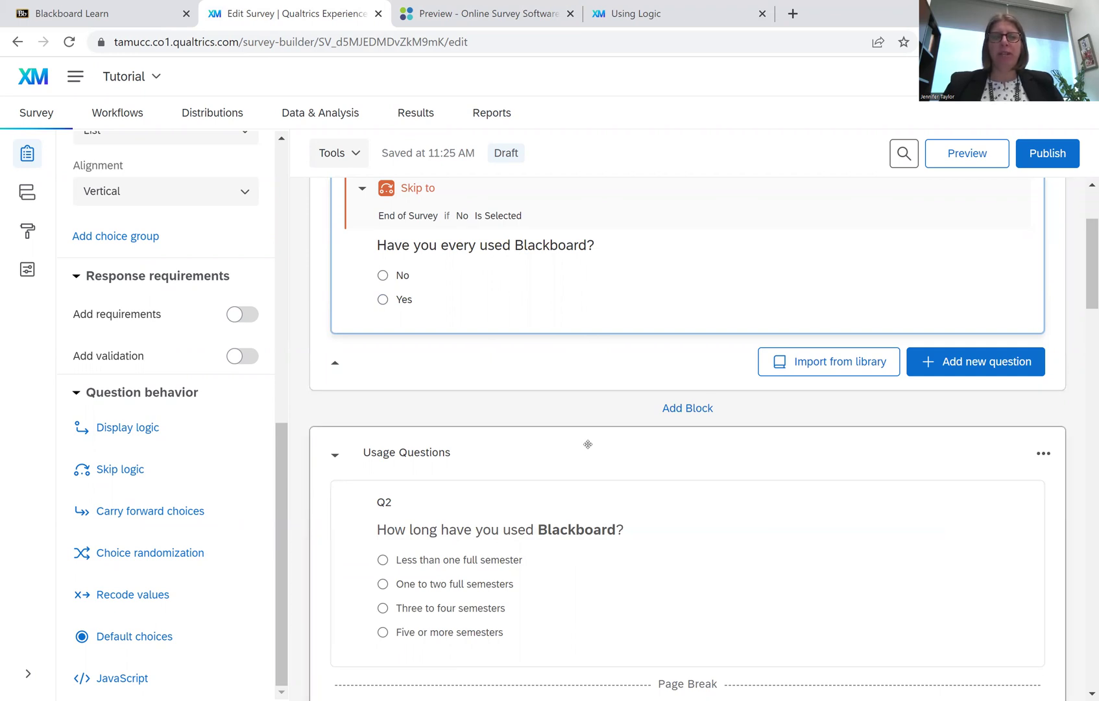
# Step: Scroll down past Q5 and select Q22 to show its text-entry settings
pyautogui.scroll(-2, 588, 444)
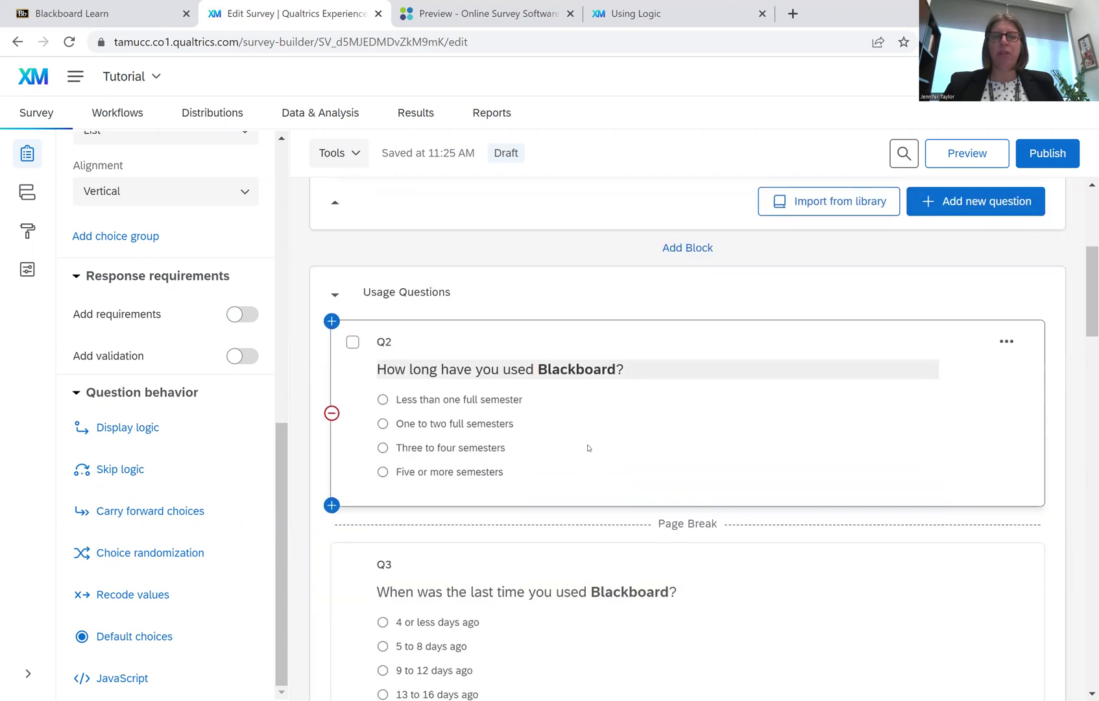
pyautogui.scroll(-2, 566, 421)
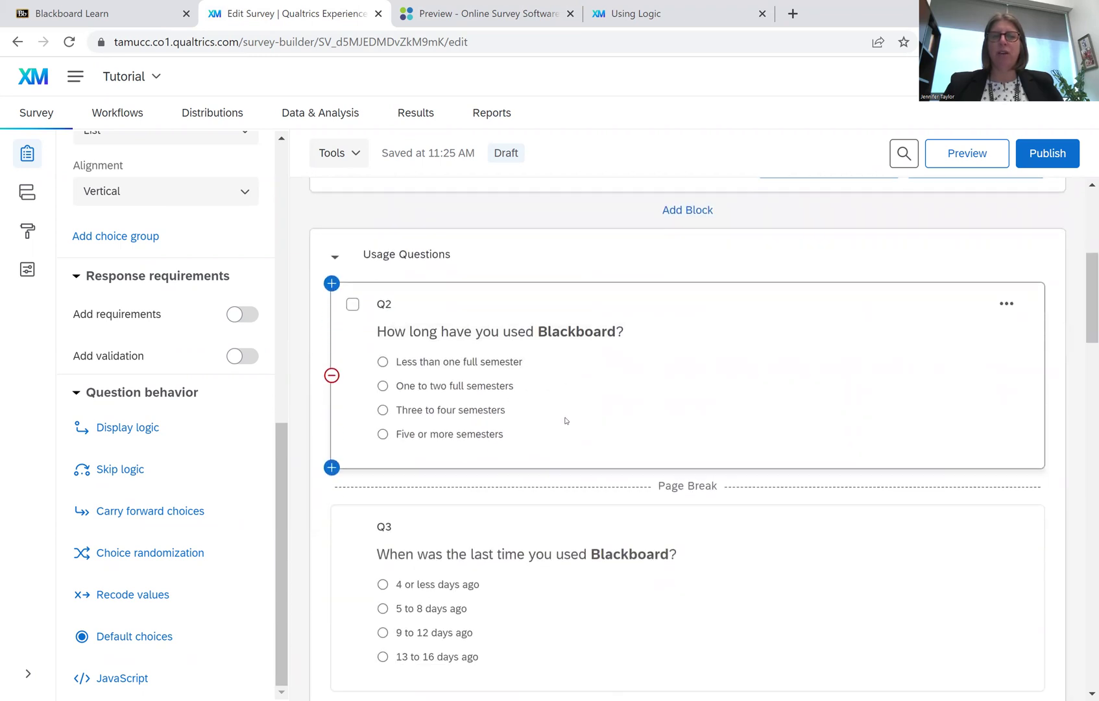
pyautogui.scroll(-3, 588, 450)
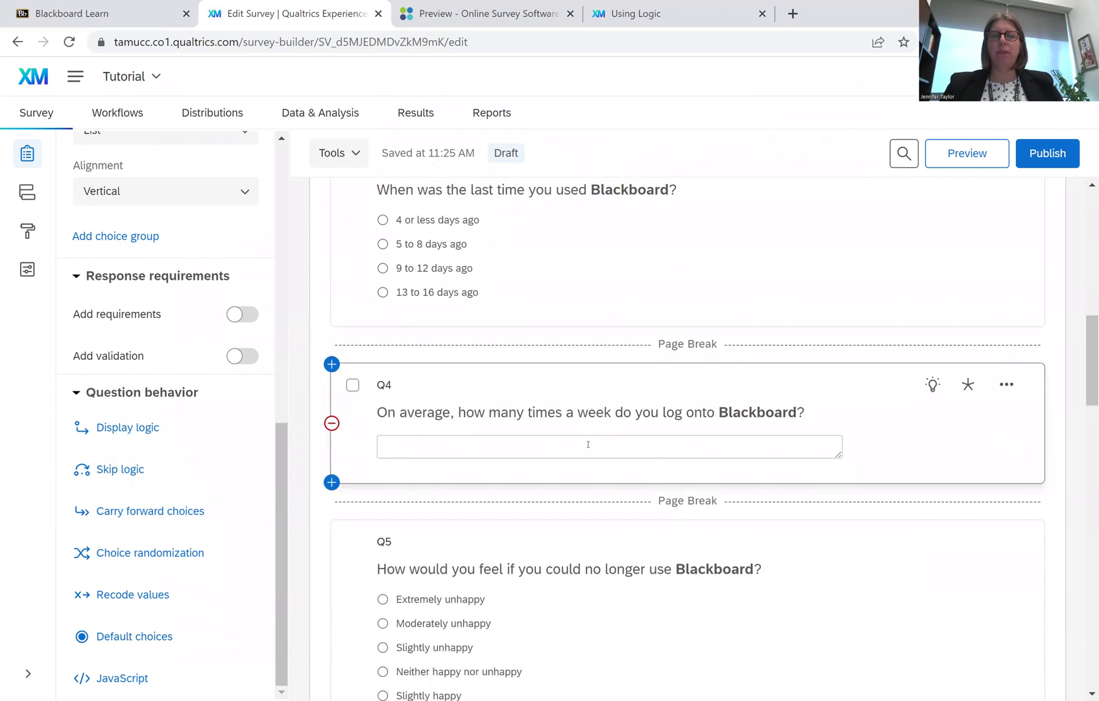
pyautogui.scroll(-2, 588, 441)
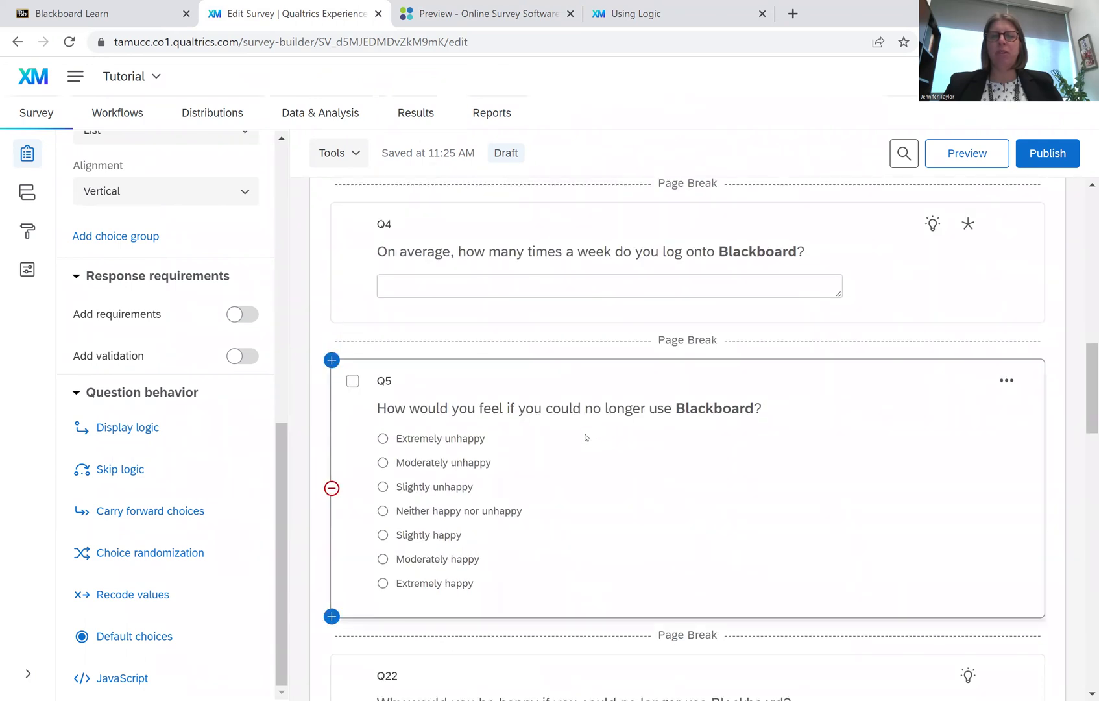
pyautogui.scroll(-1, 584, 440)
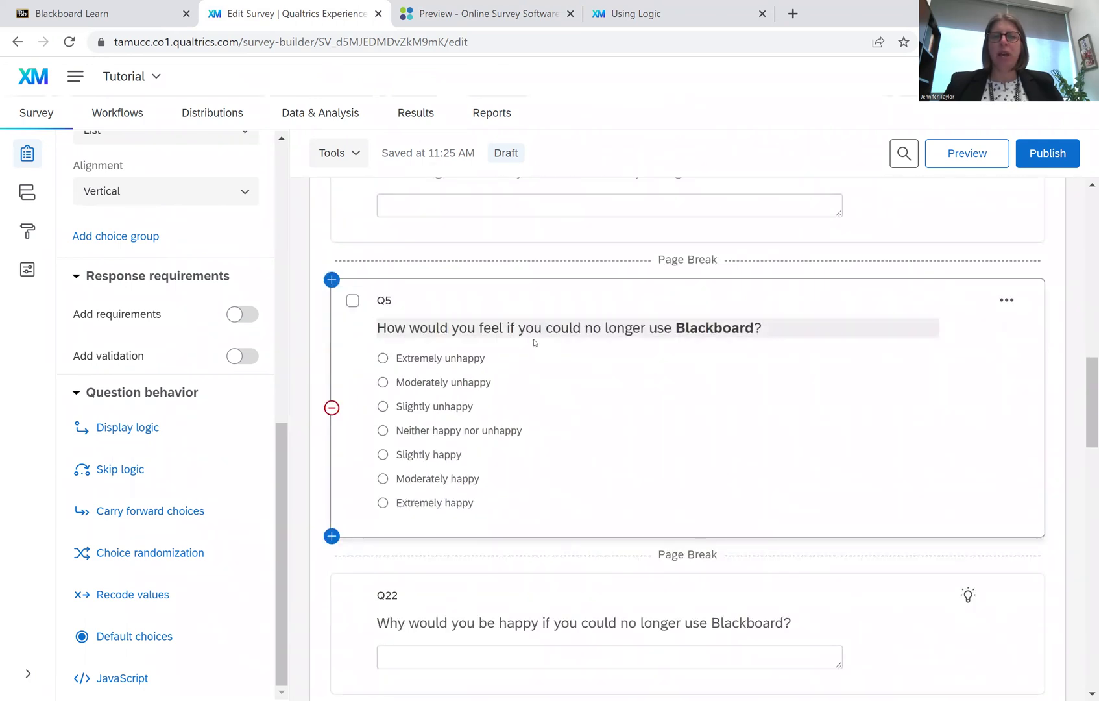
pyautogui.scroll(-2, 651, 344)
pyautogui.scroll(1, 651, 344)
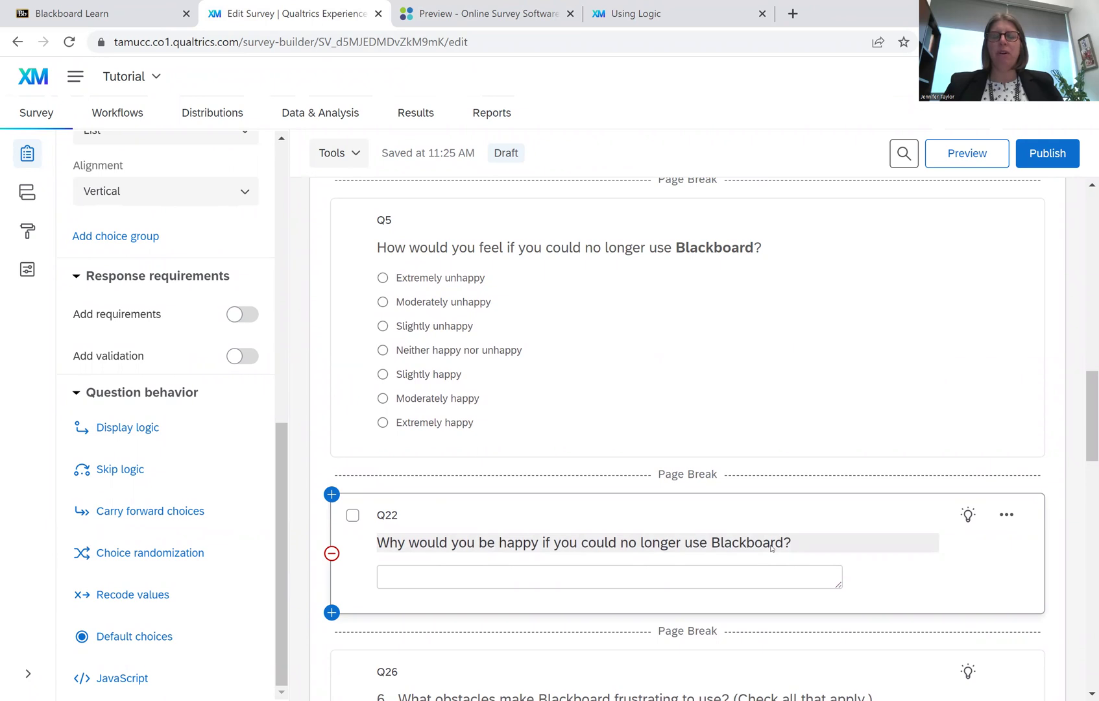
pyautogui.click(604, 367)
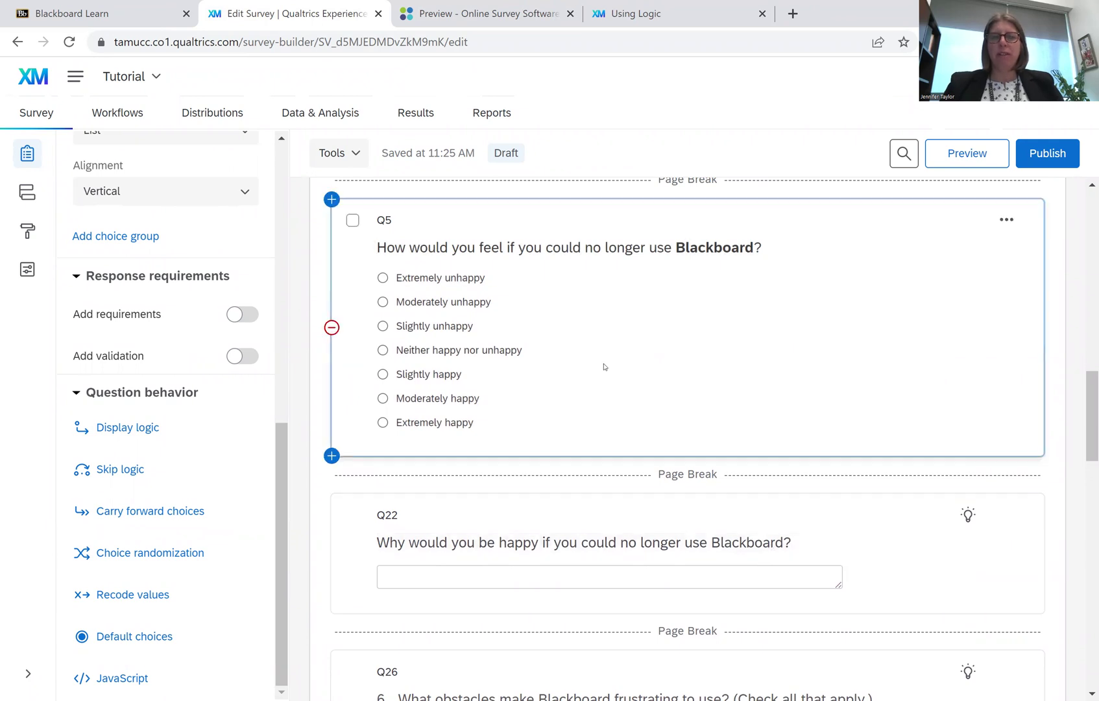
pyautogui.click(617, 538)
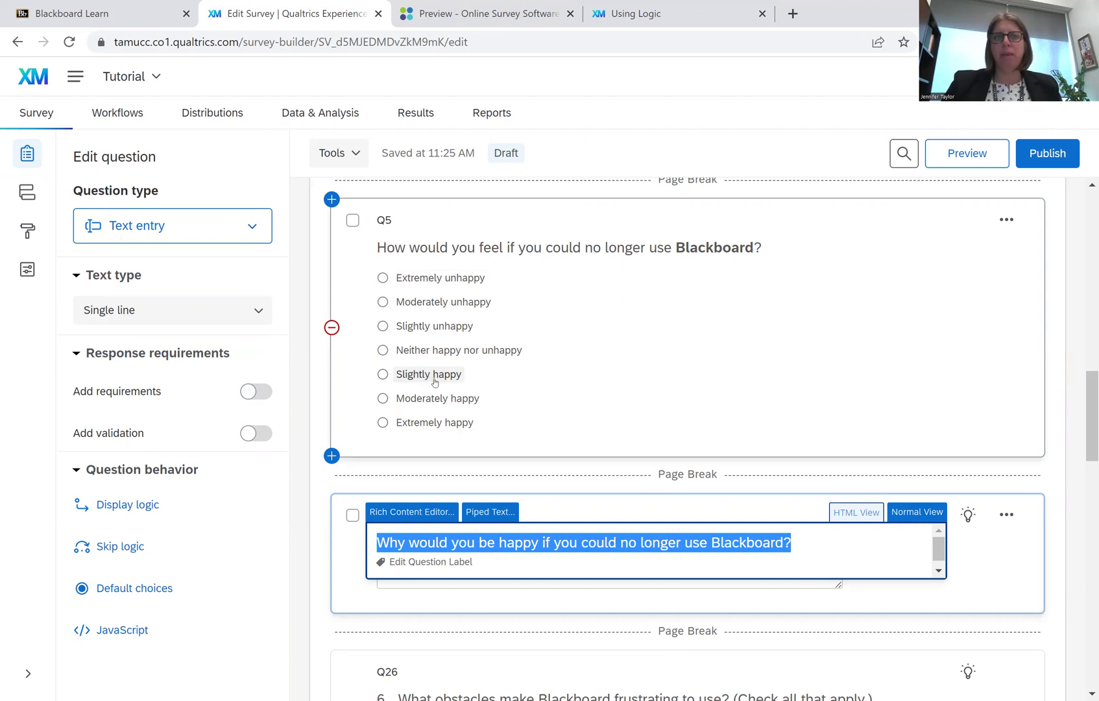
# Step: Close the rich text editor on Q22's question text, keeping its settings shown
pyautogui.click(1003, 582)
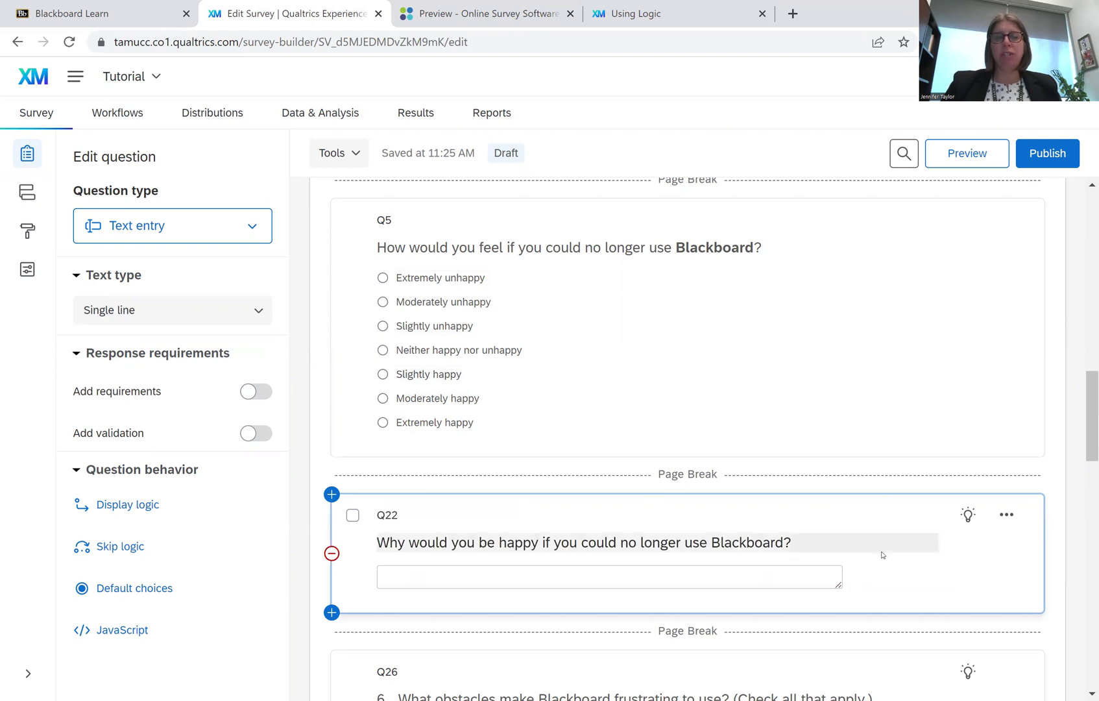
pyautogui.moveTo(699, 369)
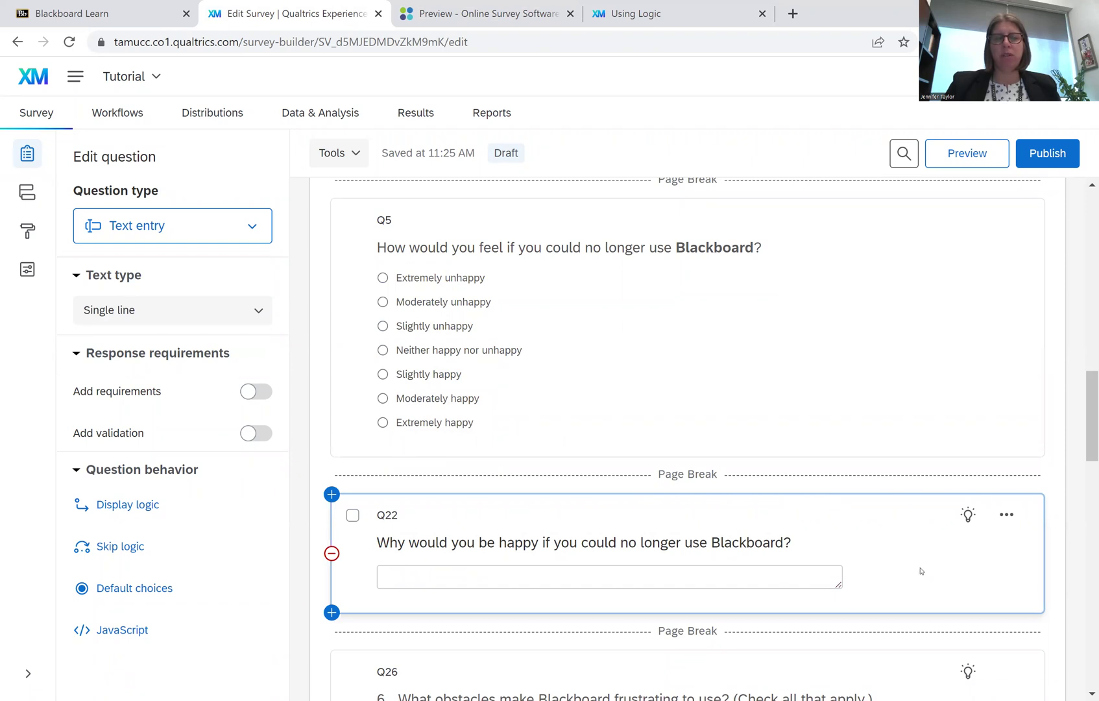
# Step: Add display logic to Q22 with the condition Q5 Slightly happy Is Selected
pyautogui.click(125, 509)
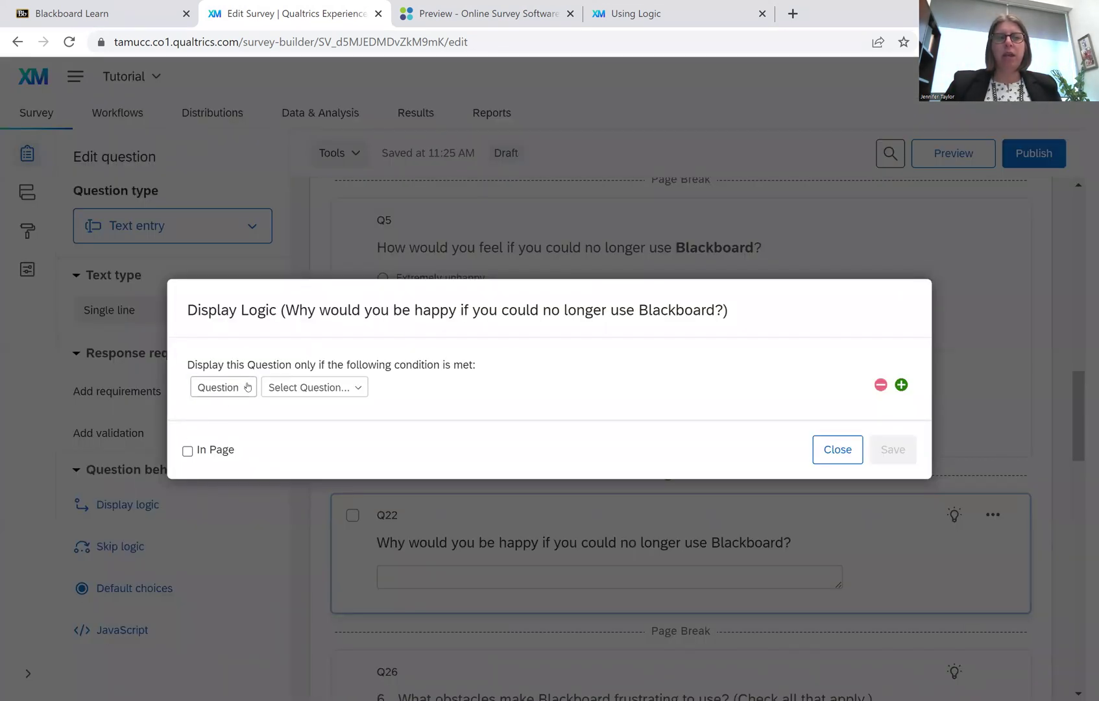
pyautogui.click(242, 388)
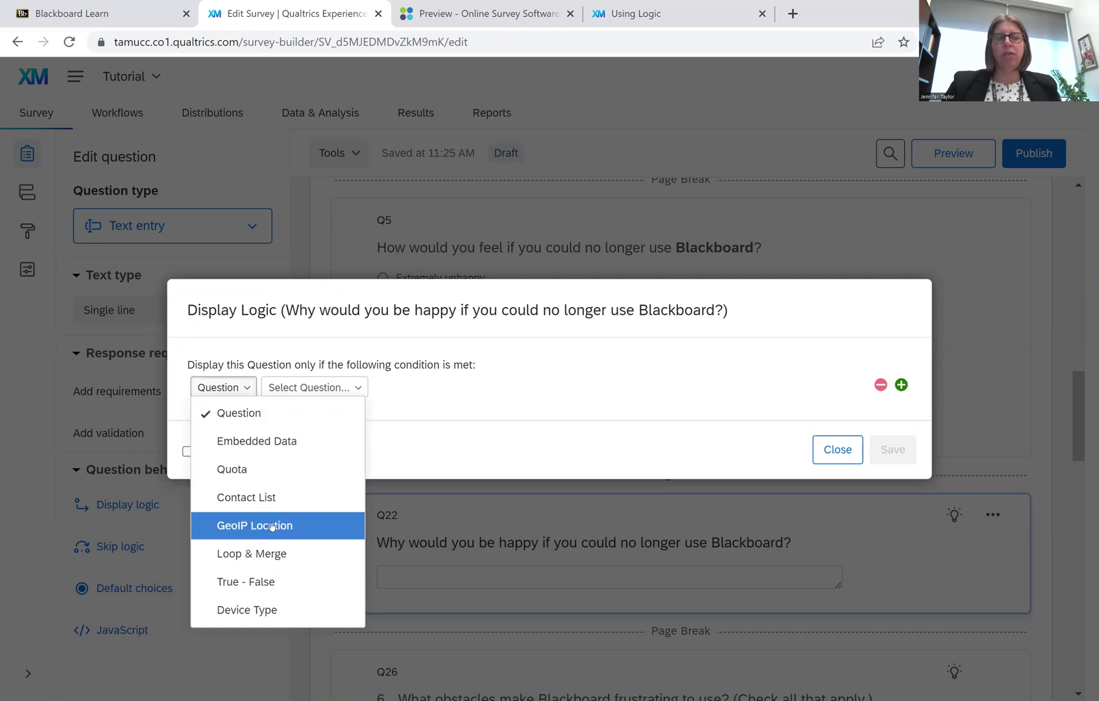
pyautogui.click(232, 414)
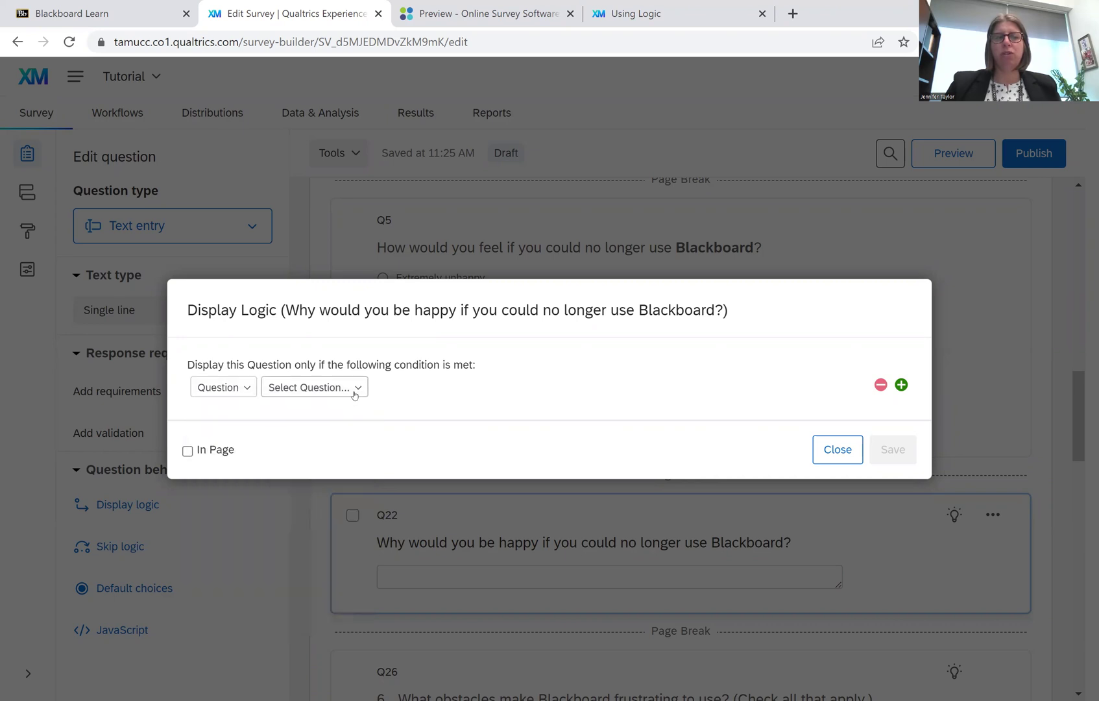
pyautogui.click(357, 390)
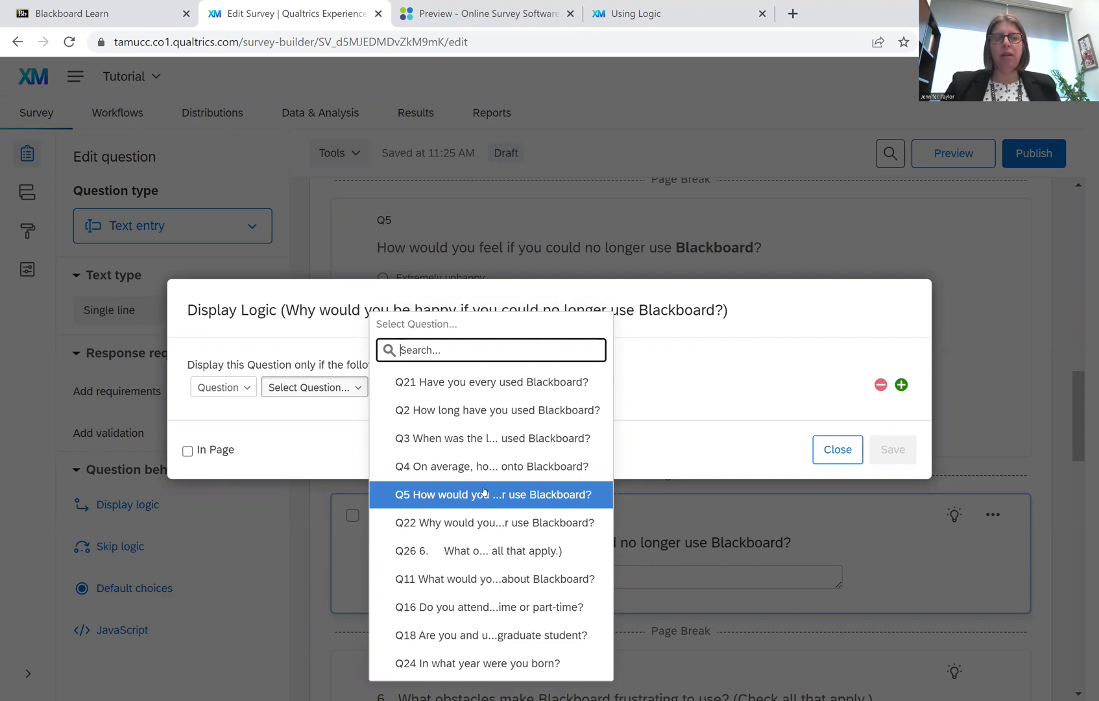
pyautogui.click(484, 492)
pyautogui.click(546, 391)
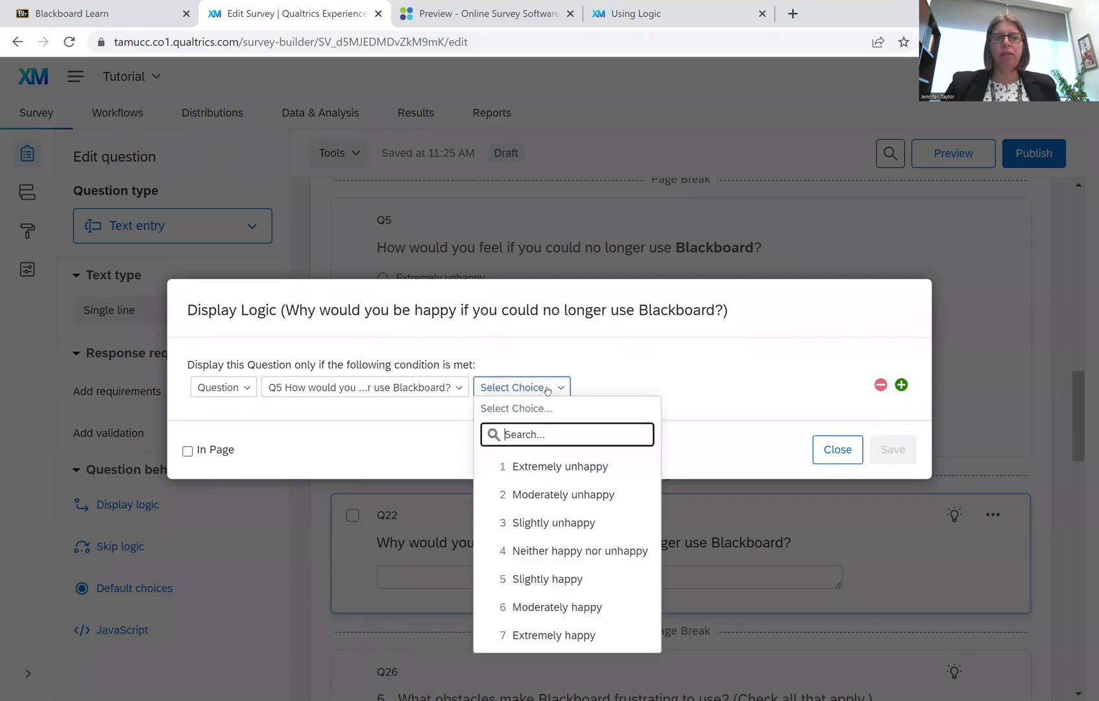
pyautogui.click(571, 579)
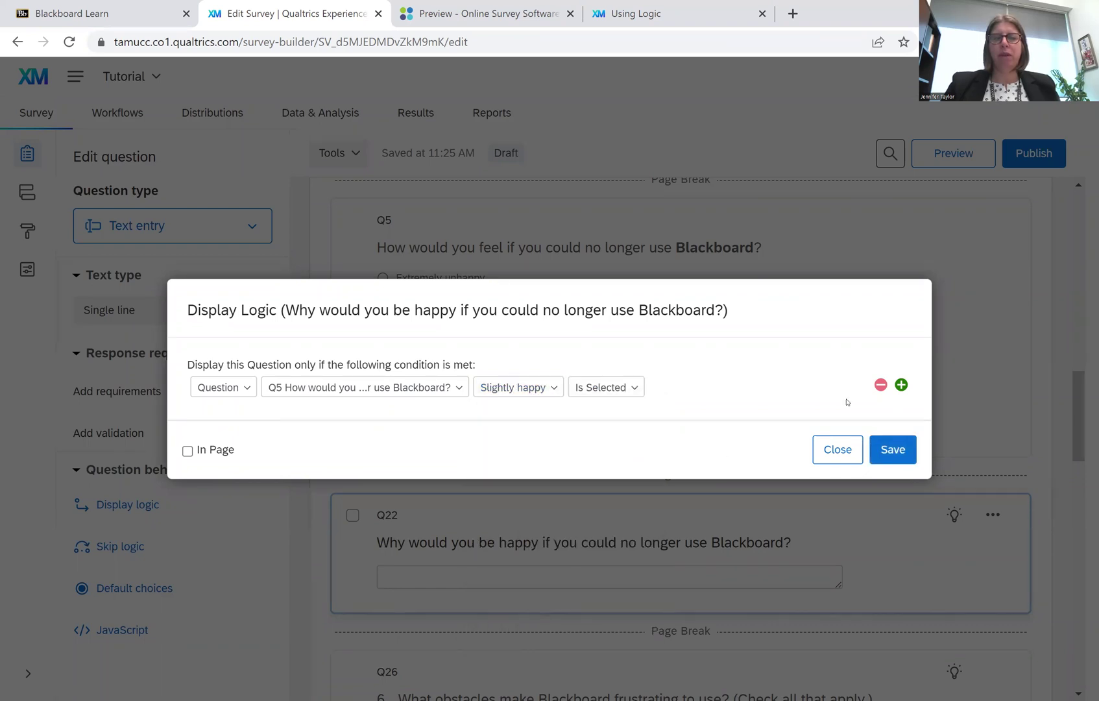
# Step: Add Q5 Moderately happy and Extremely happy conditions, then save the display logic
pyautogui.click(902, 385)
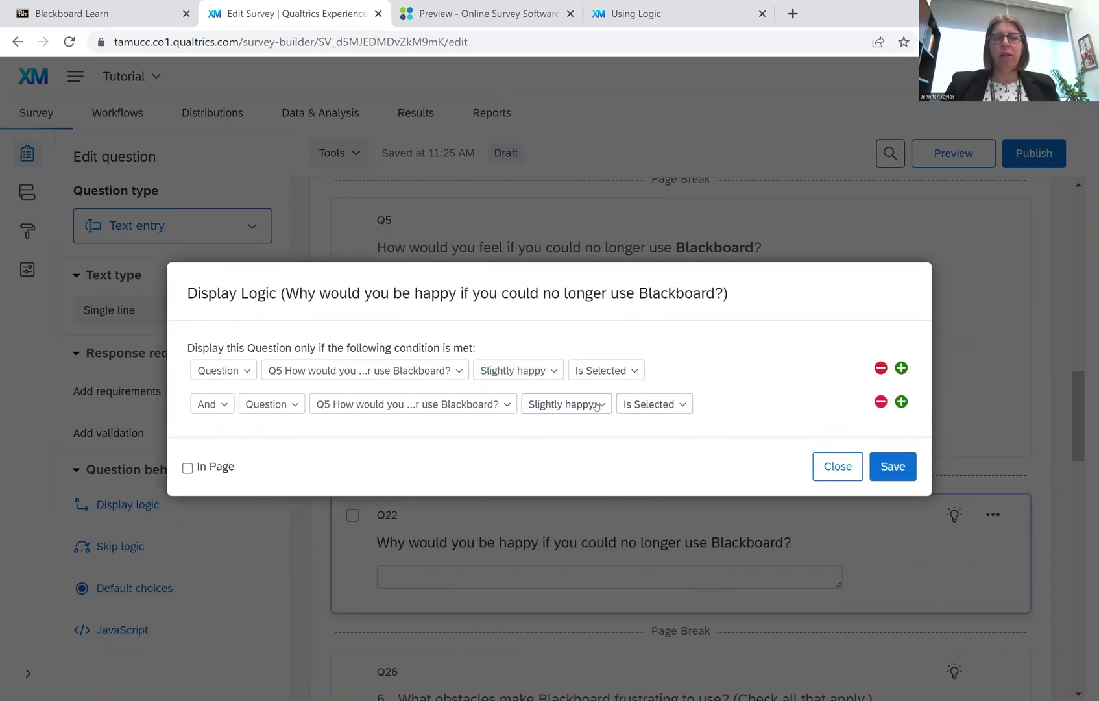
pyautogui.click(596, 405)
pyautogui.click(607, 623)
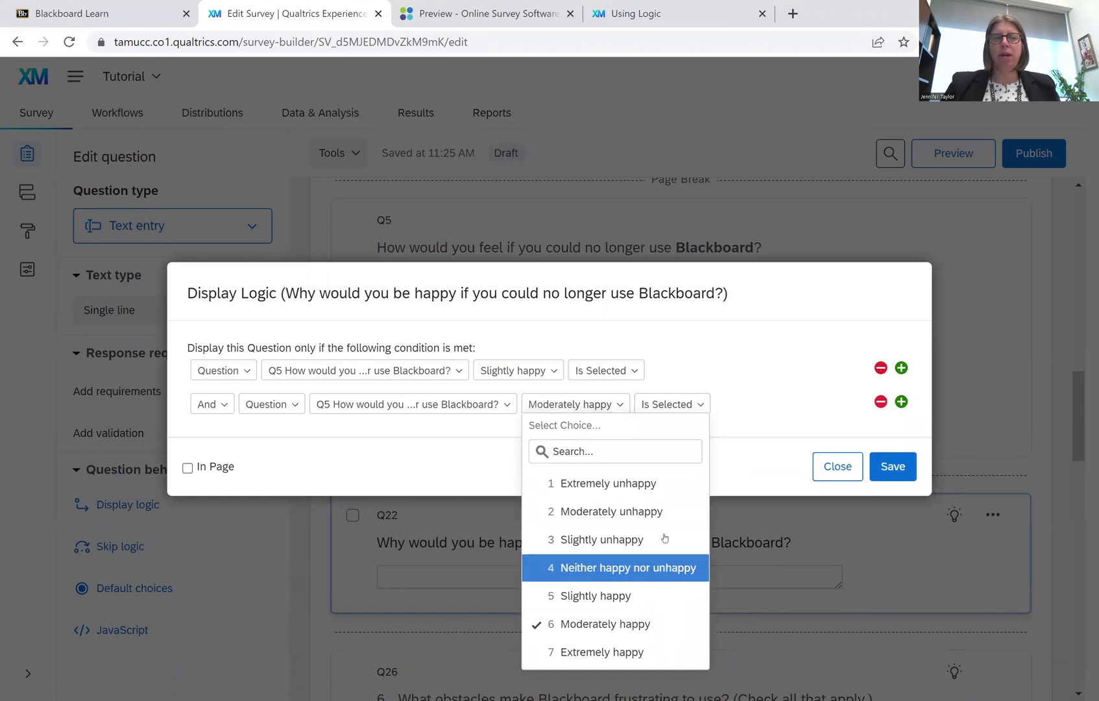
pyautogui.click(902, 402)
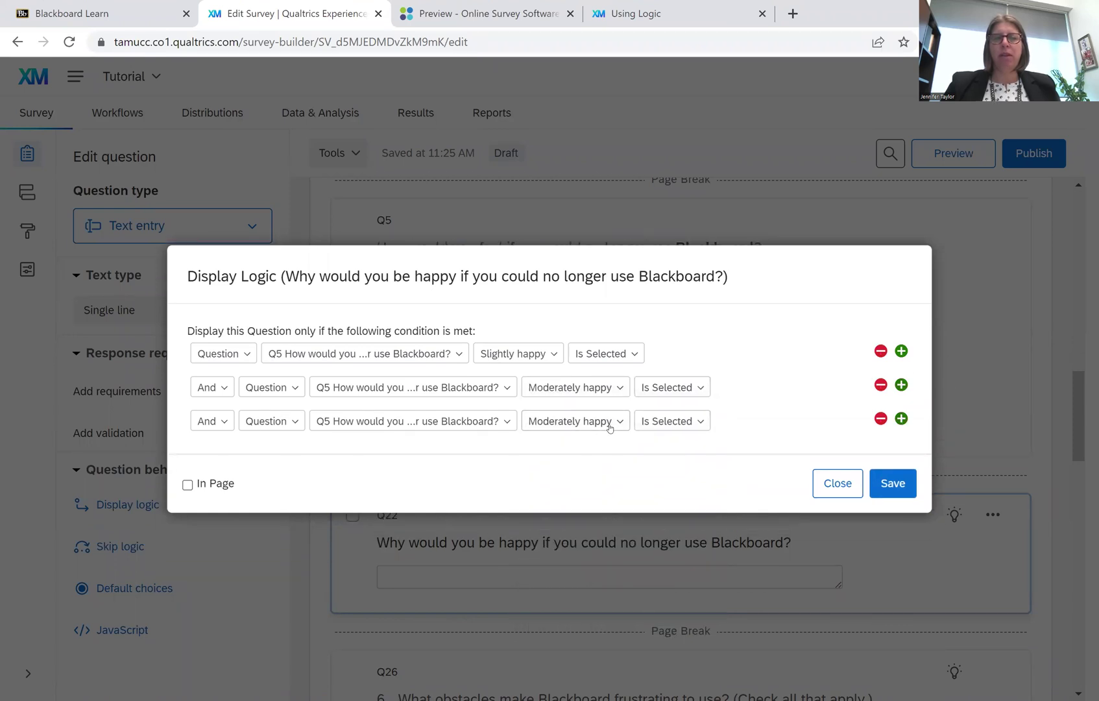
pyautogui.click(618, 420)
pyautogui.click(603, 668)
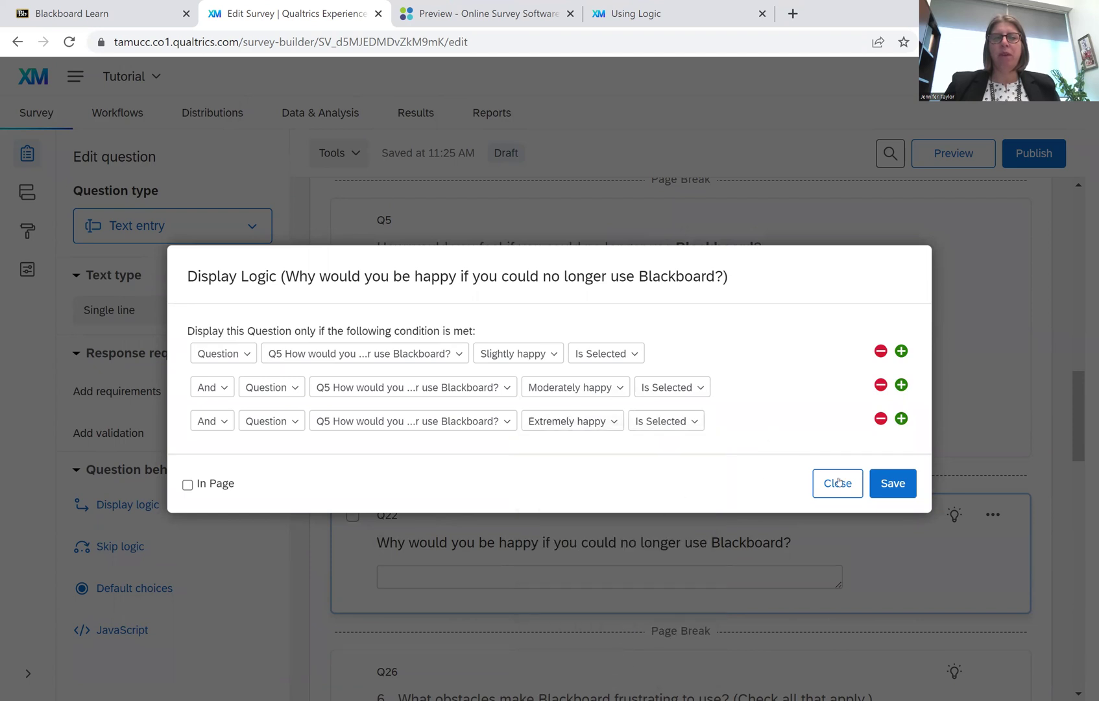
pyautogui.click(893, 481)
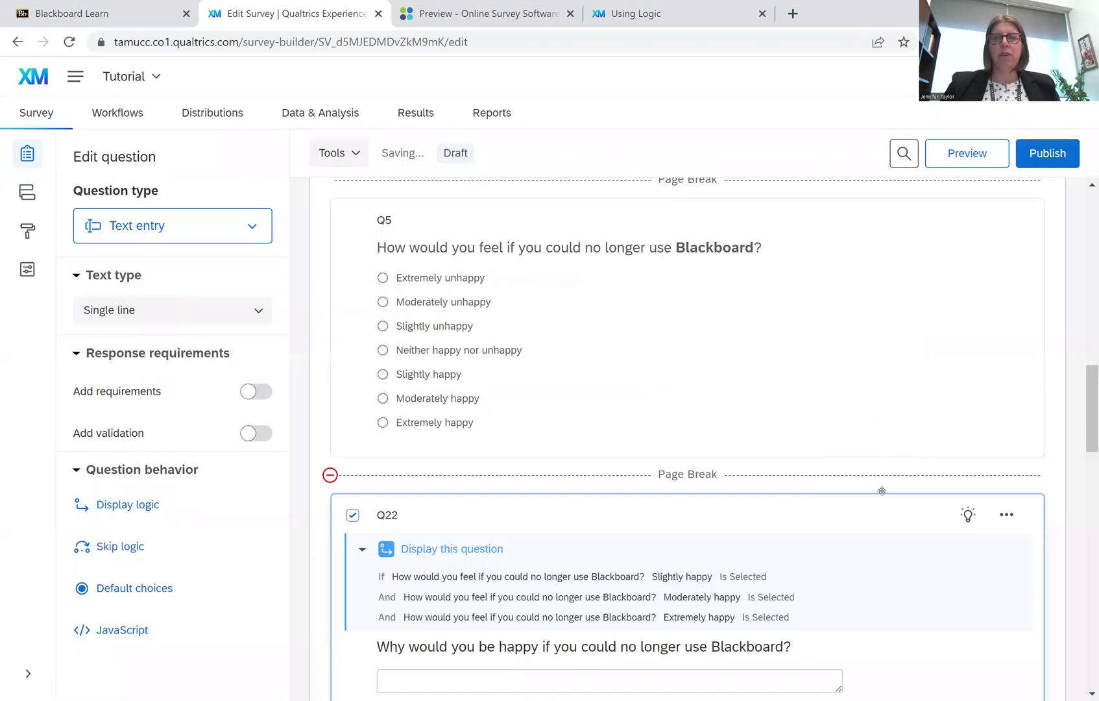
# Step: Preview the survey answering Yes, One to two full semesters, 9 to 12 days ago, and 22 logins
pyautogui.click(961, 156)
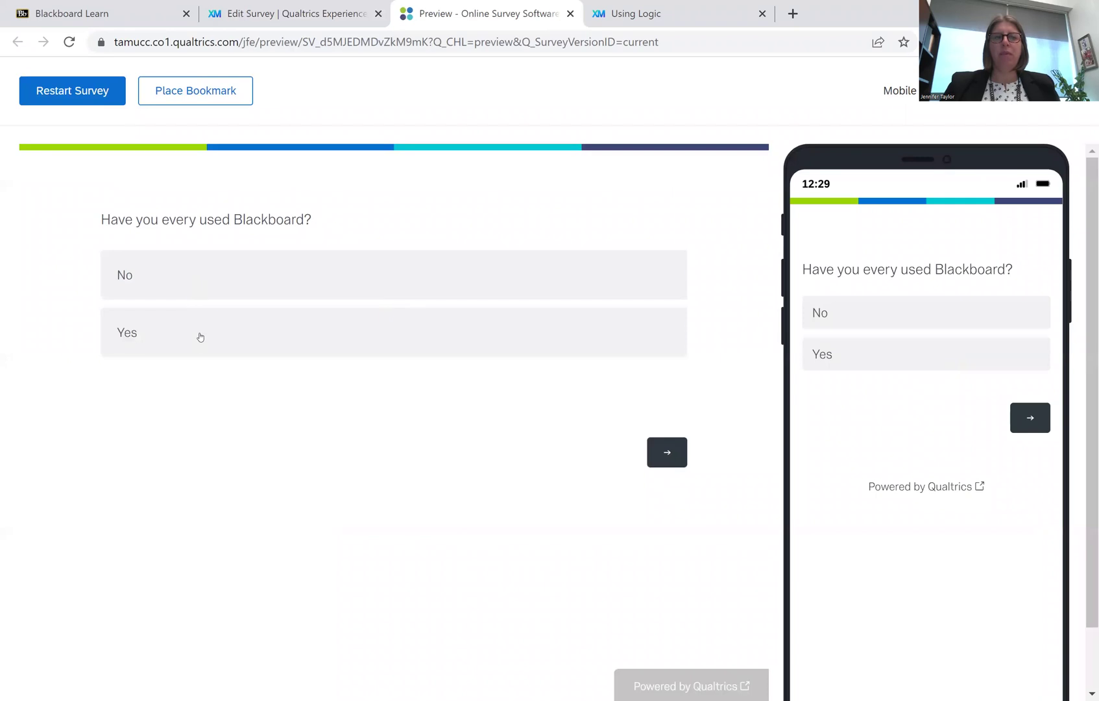
pyautogui.click(200, 337)
pyautogui.click(666, 452)
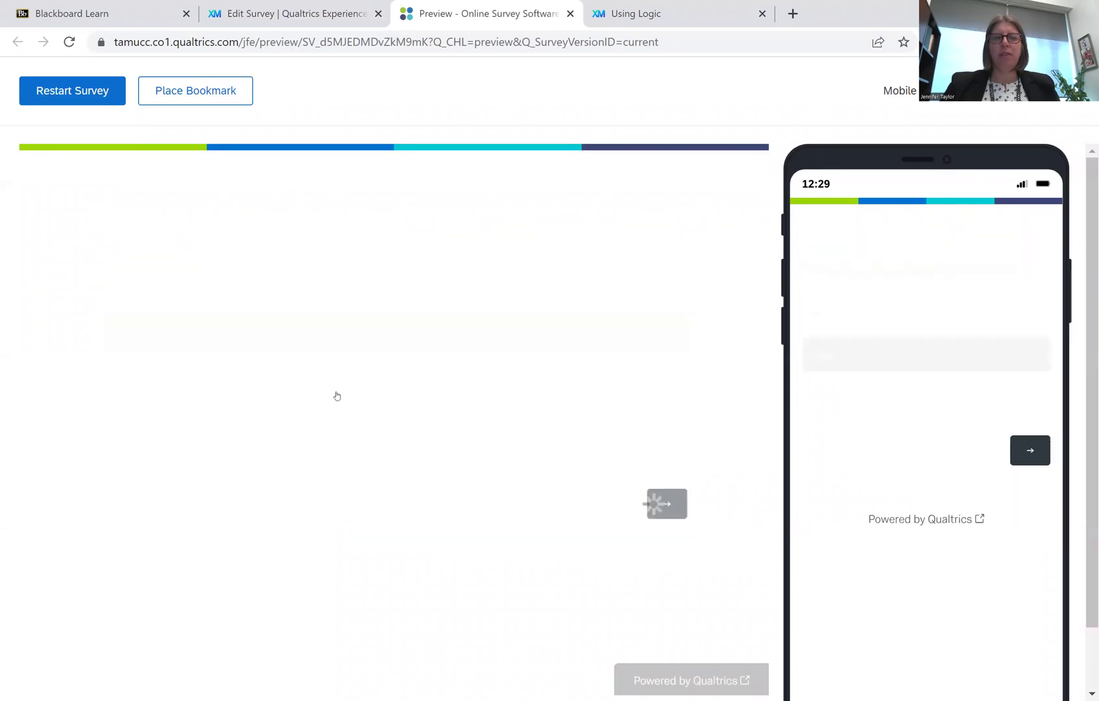
pyautogui.click(259, 351)
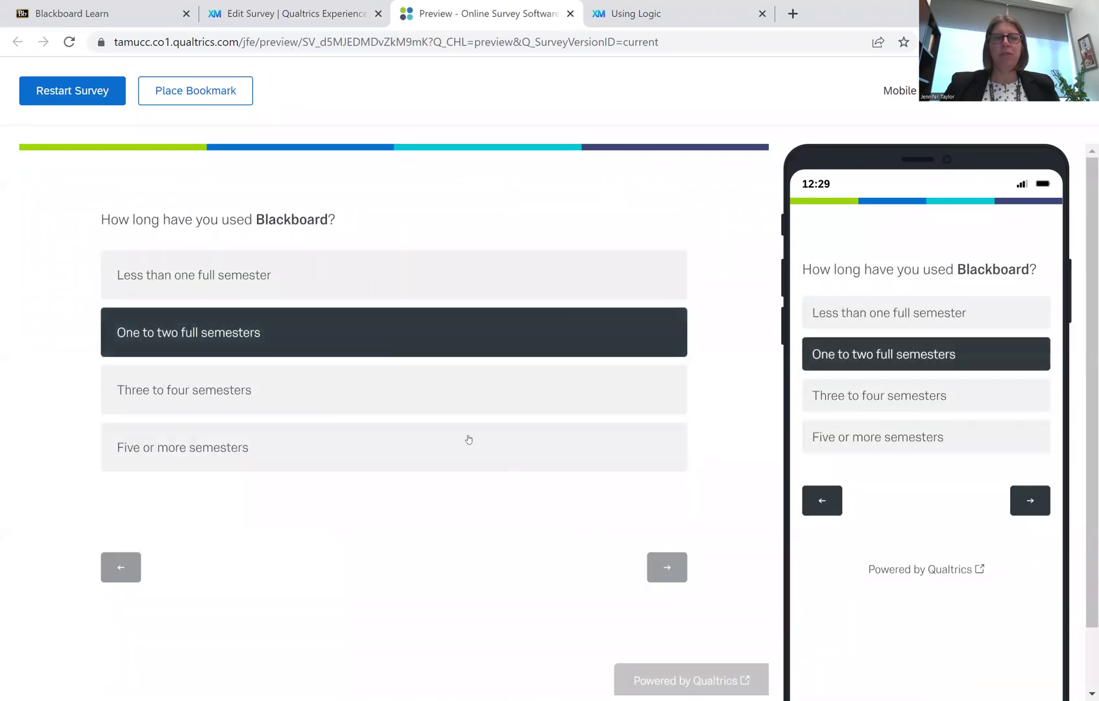
pyautogui.click(273, 387)
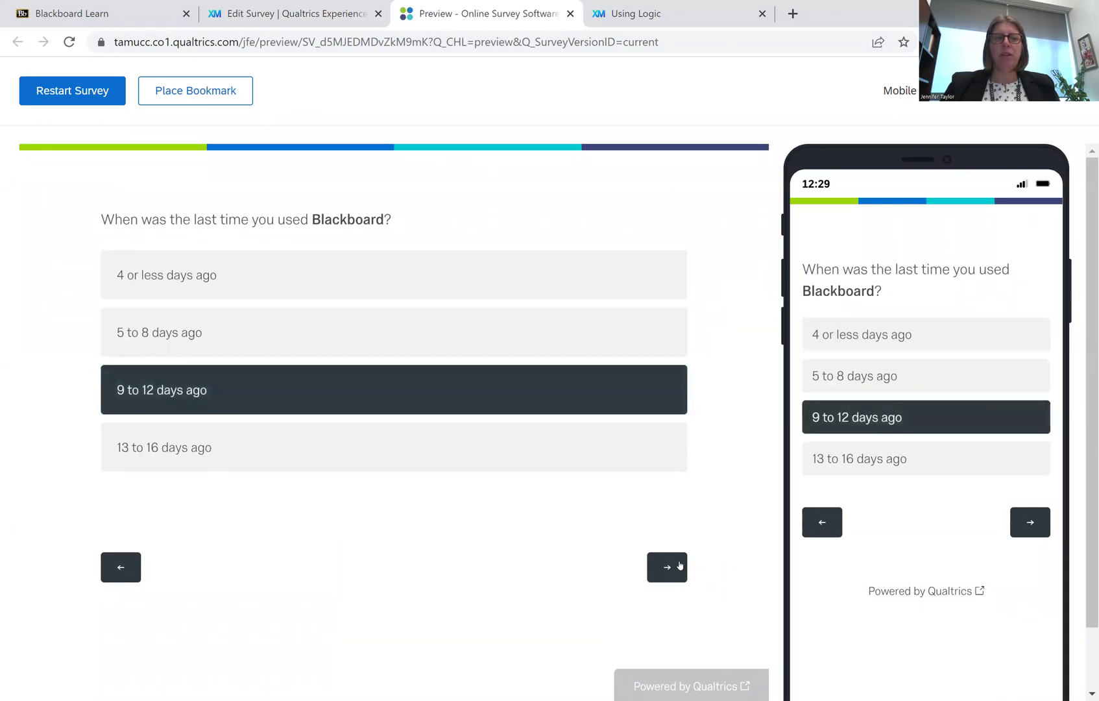
pyautogui.click(680, 565)
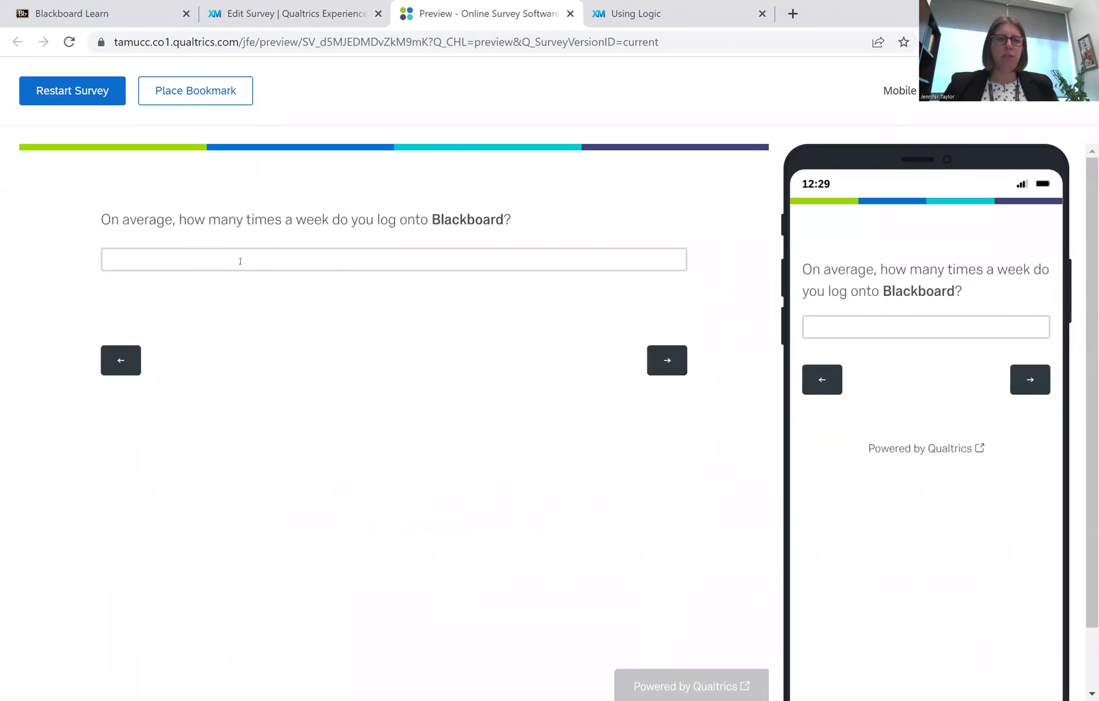
pyautogui.click(240, 261)
pyautogui.write('22')
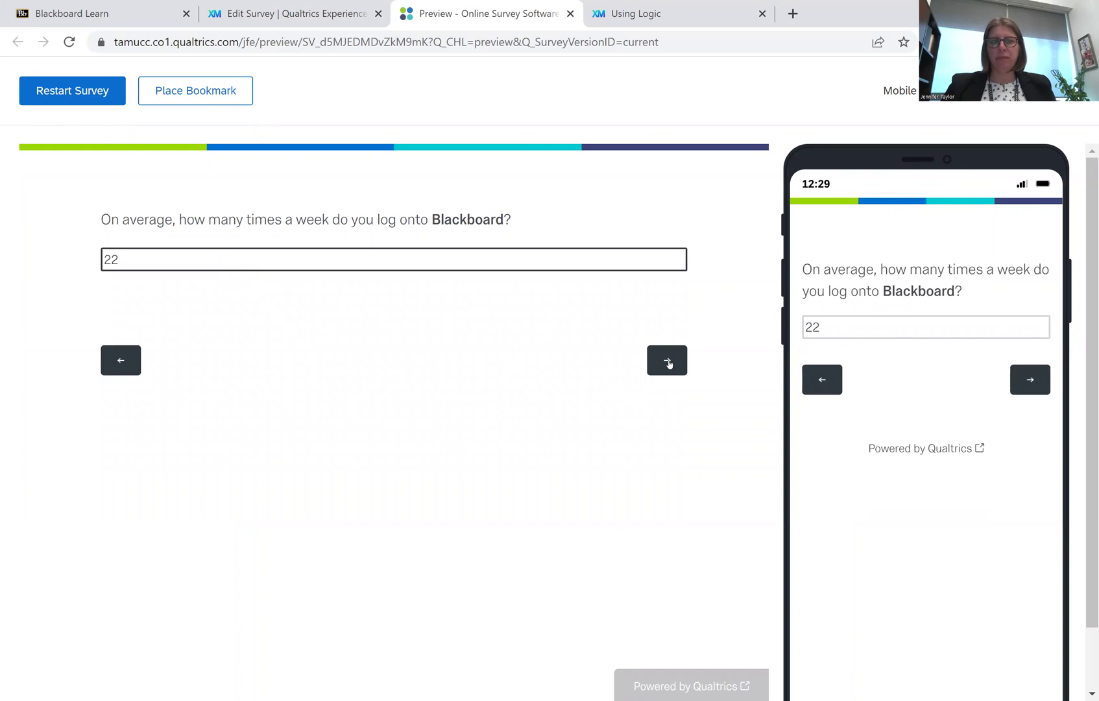
pyautogui.click(668, 362)
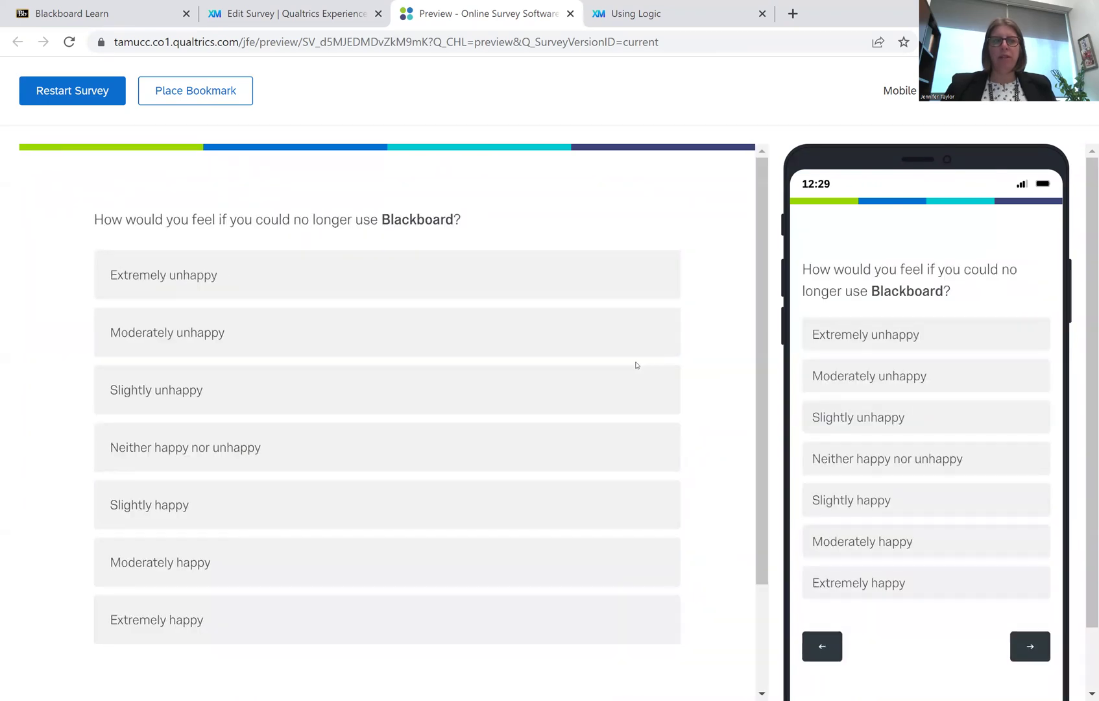
# Step: Check in preview that Extremely unhappy and Moderately unhappy answers skip Q22
pyautogui.click(159, 277)
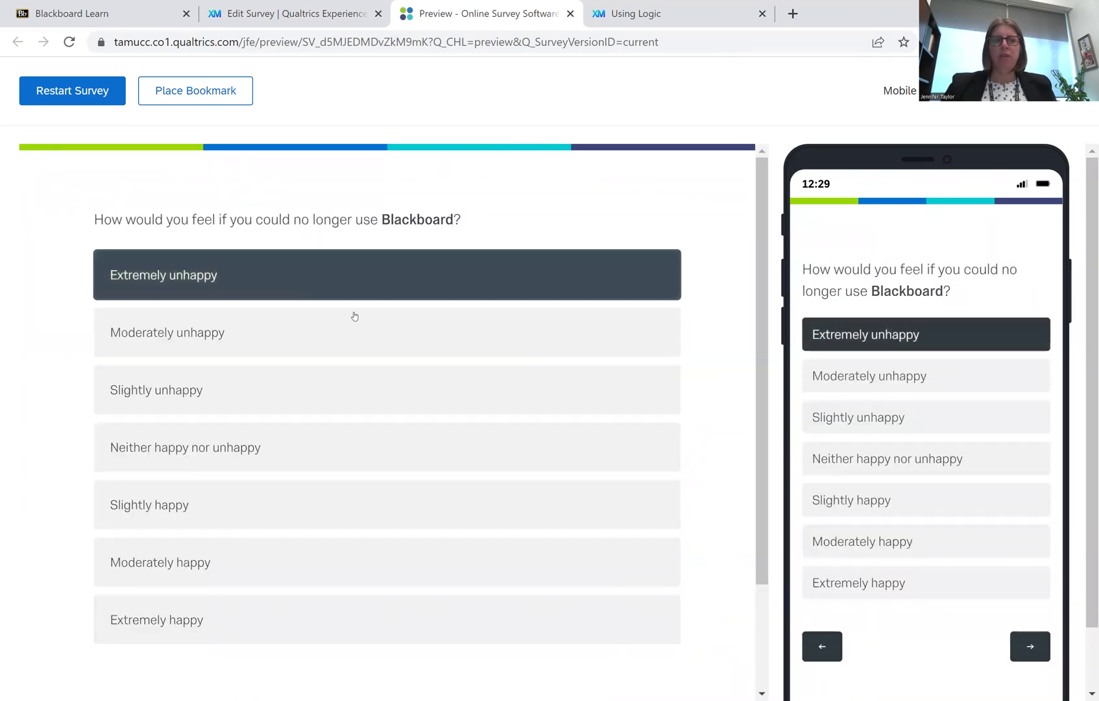
pyautogui.scroll(-2, 570, 385)
pyautogui.click(658, 656)
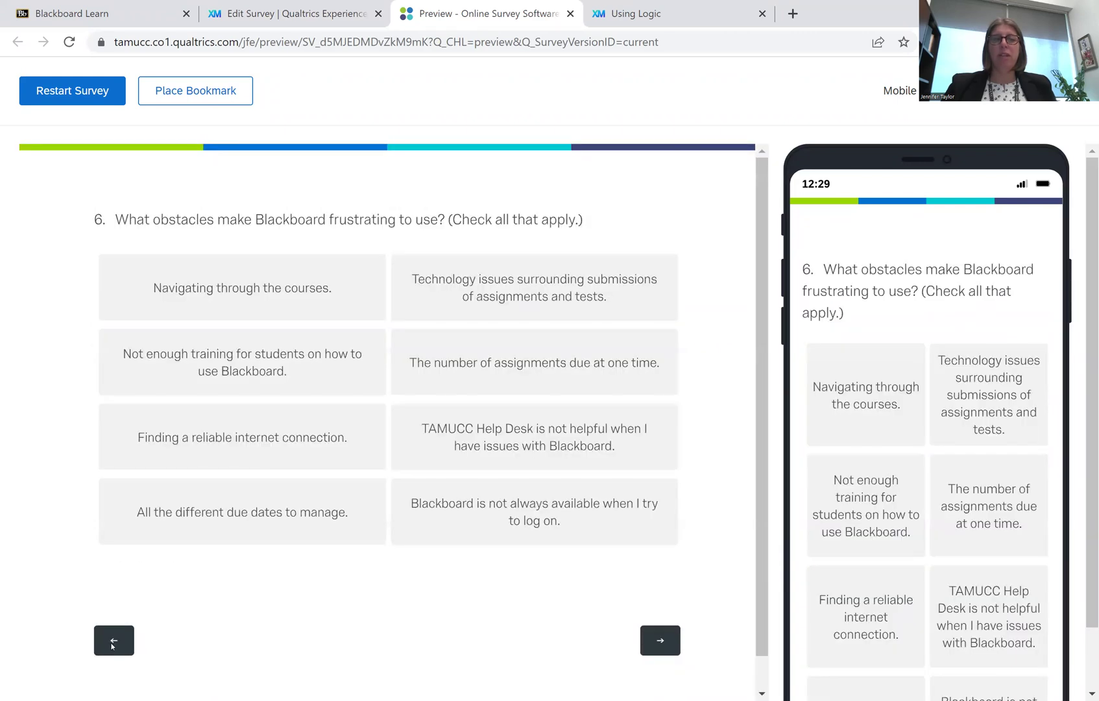
pyautogui.click(110, 645)
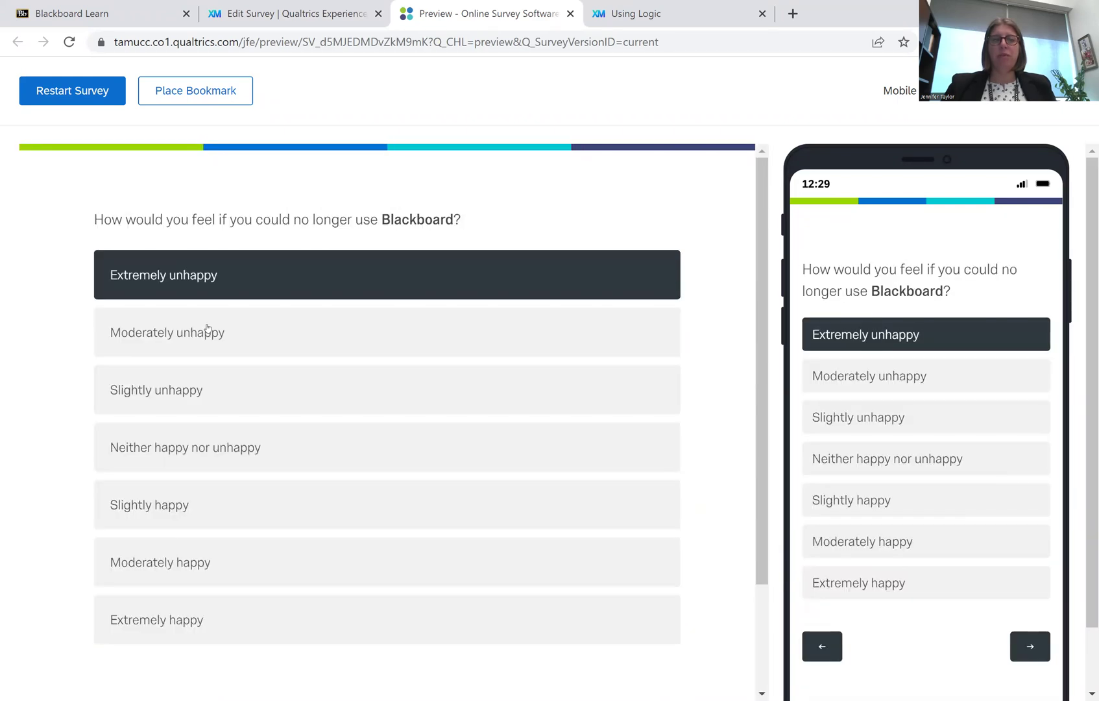
pyautogui.click(213, 329)
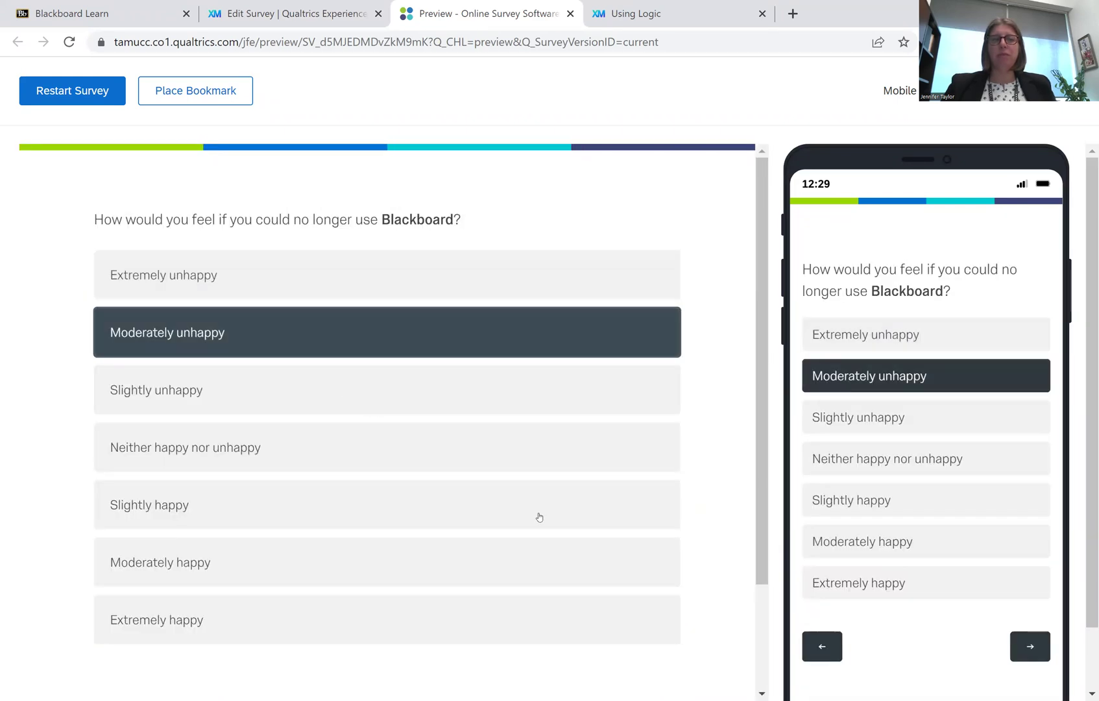
pyautogui.scroll(-2, 568, 548)
pyautogui.click(660, 605)
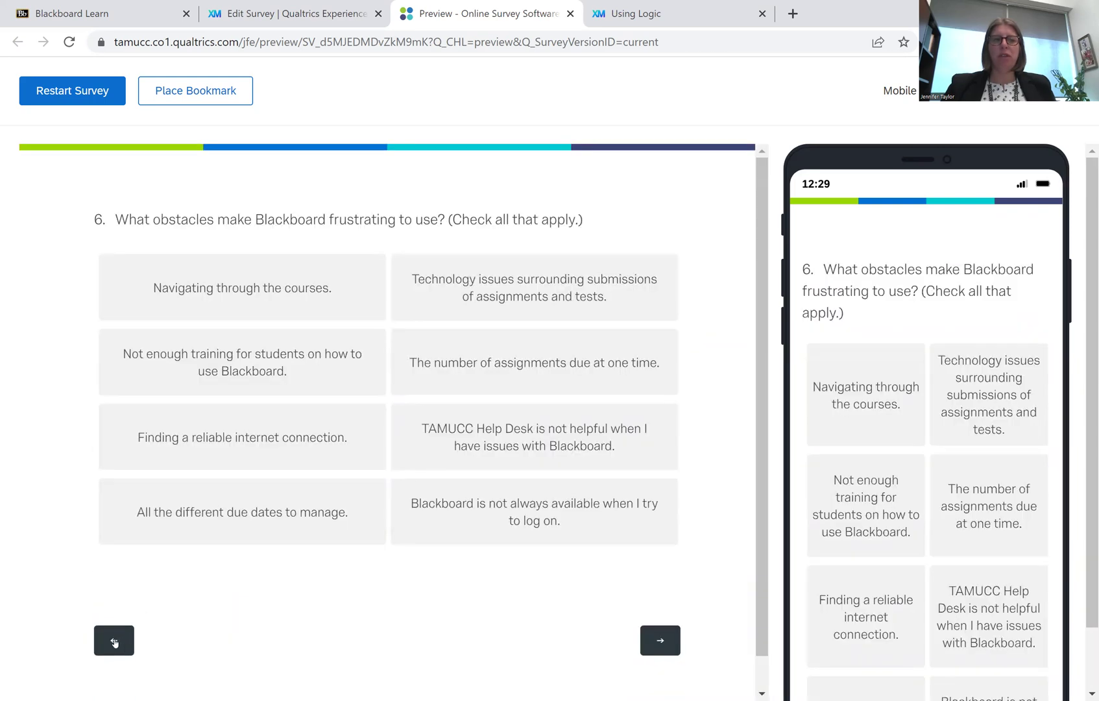
pyautogui.click(114, 643)
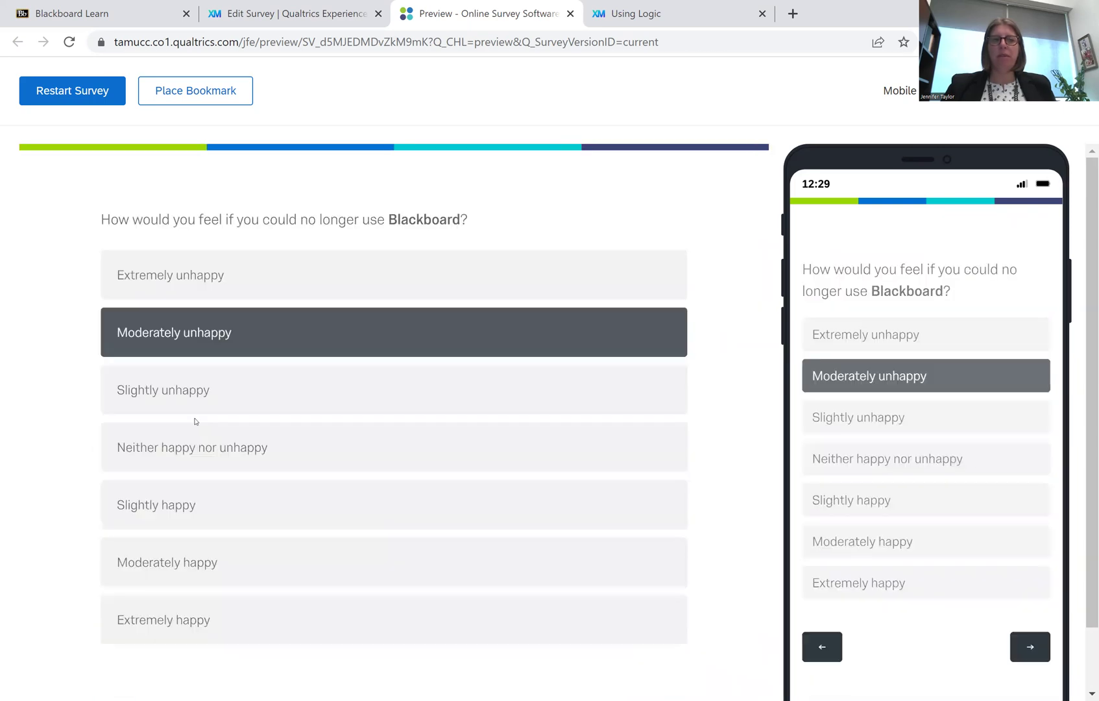
# Step: Check that Slightly unhappy and Neither happy nor unhappy also lead straight to question 6
pyautogui.click(192, 393)
pyautogui.scroll(-2, 640, 661)
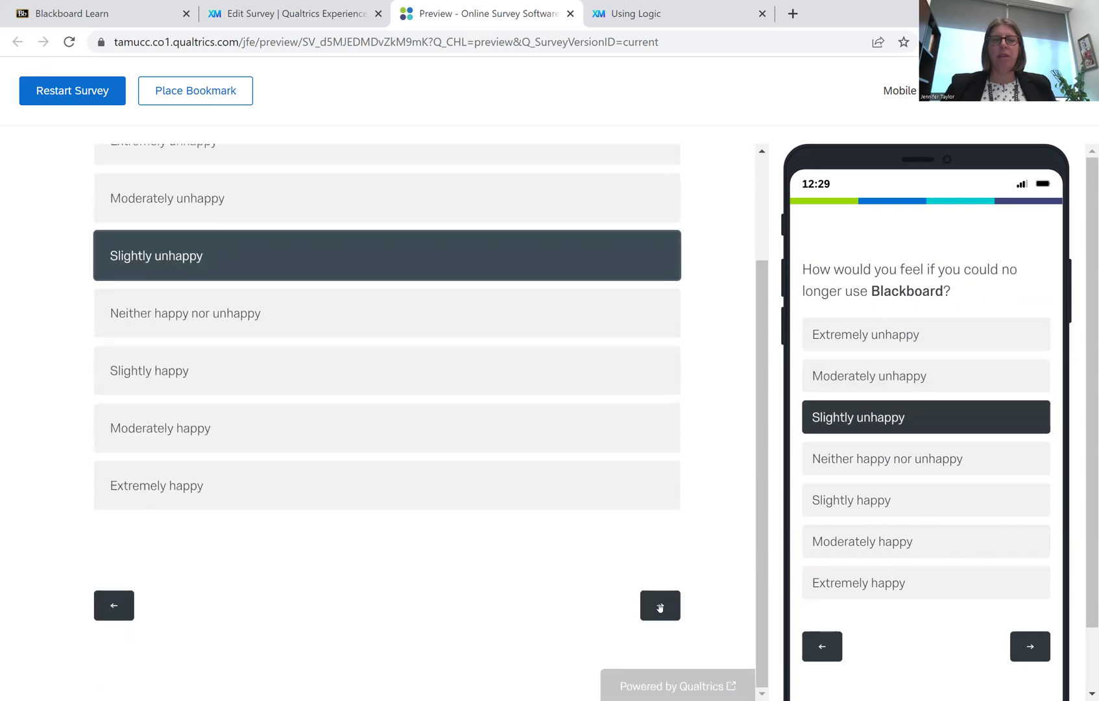
pyautogui.click(660, 606)
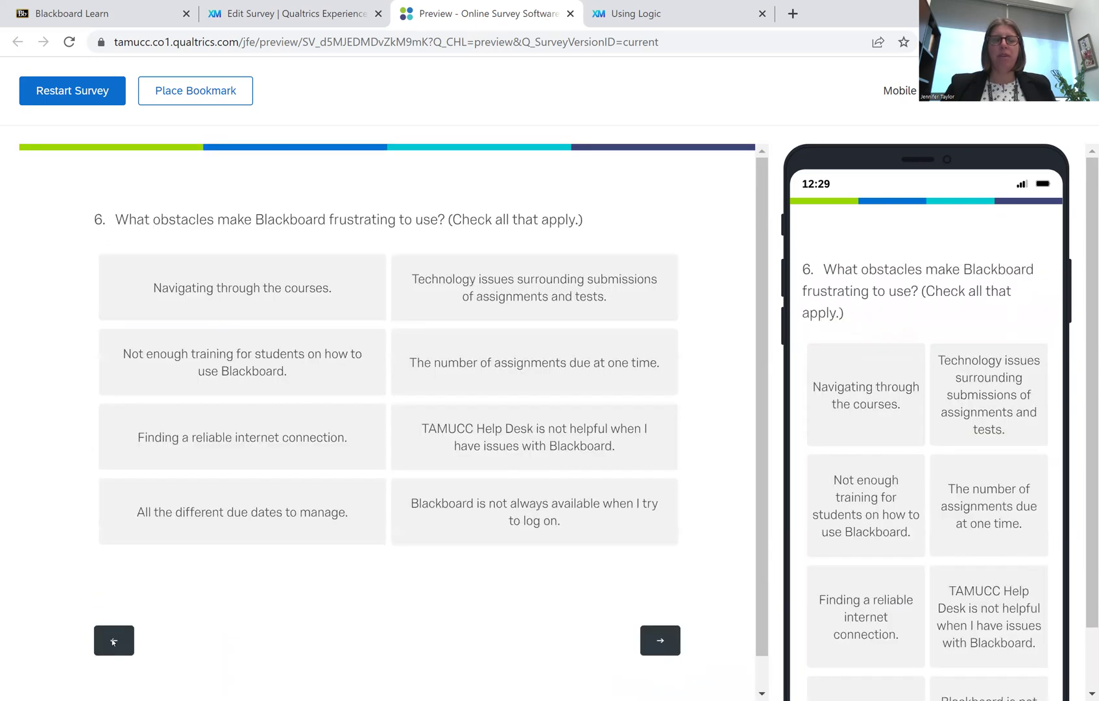
pyautogui.click(113, 642)
pyautogui.click(147, 449)
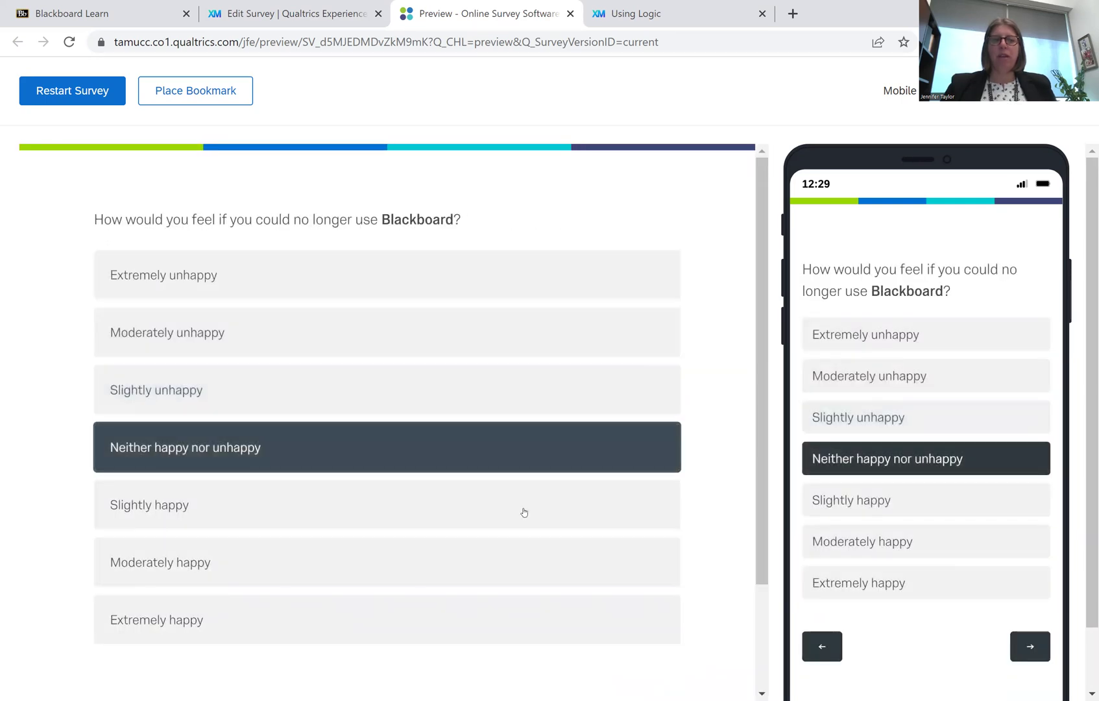
pyautogui.scroll(-1, 577, 535)
pyautogui.click(660, 658)
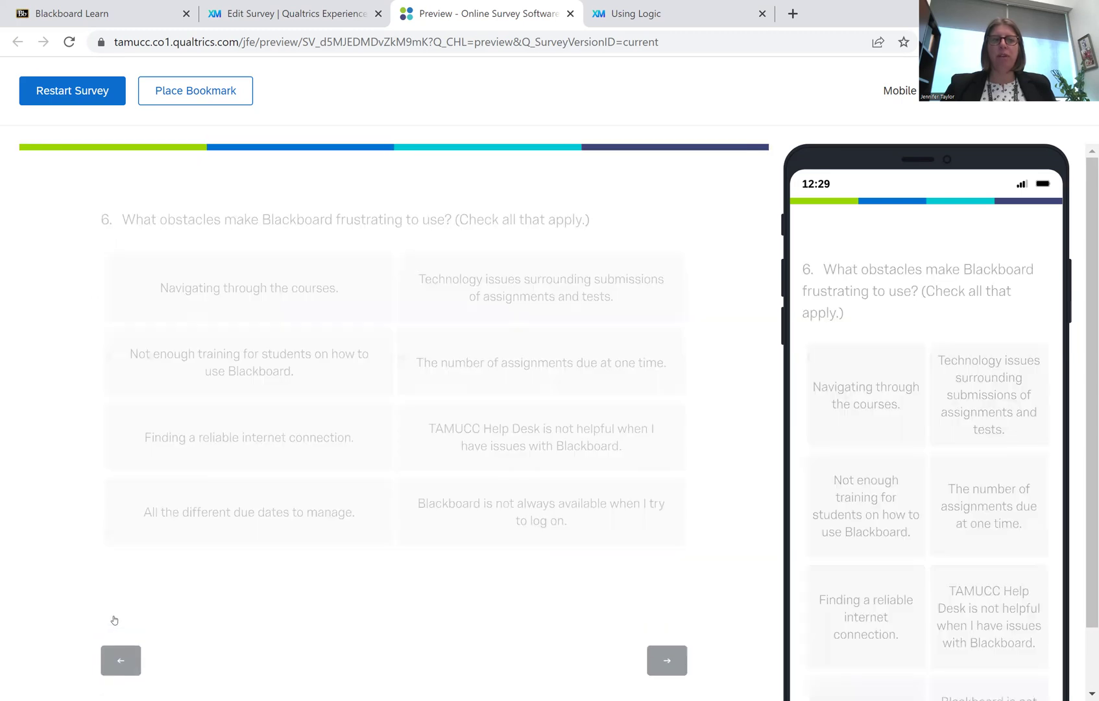
# Step: Test Slightly happy and Moderately happy answers in preview to see whether Q22 appears
pyautogui.click(157, 503)
pyautogui.scroll(-2, 609, 549)
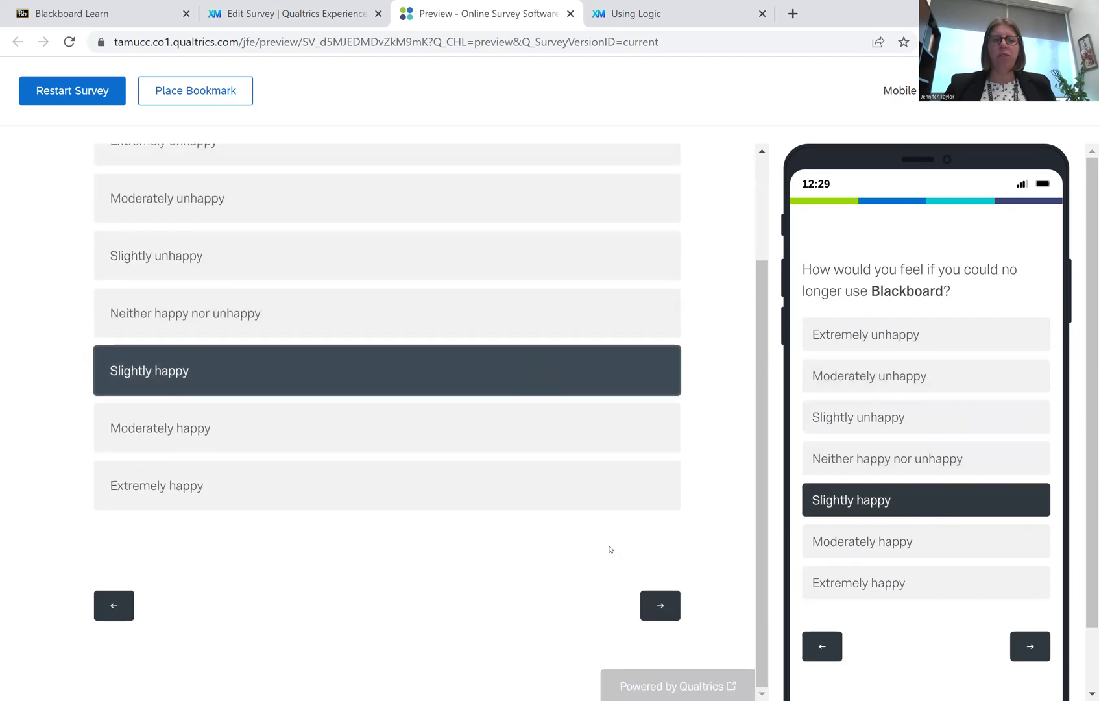
pyautogui.click(668, 610)
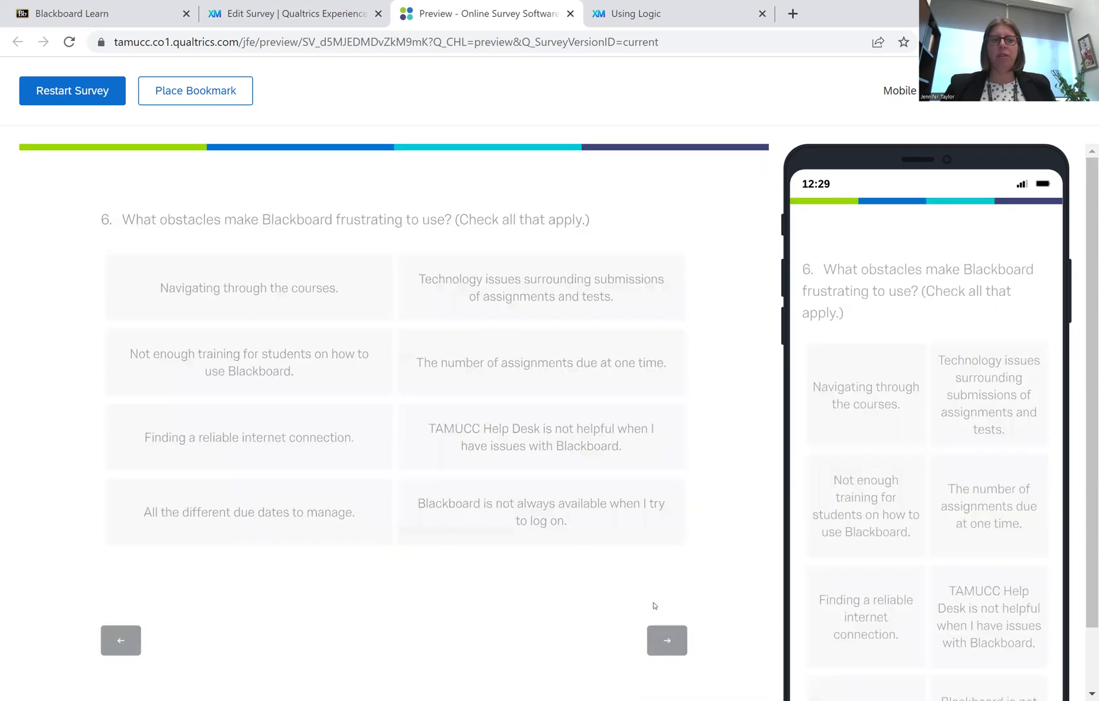
pyautogui.click(104, 642)
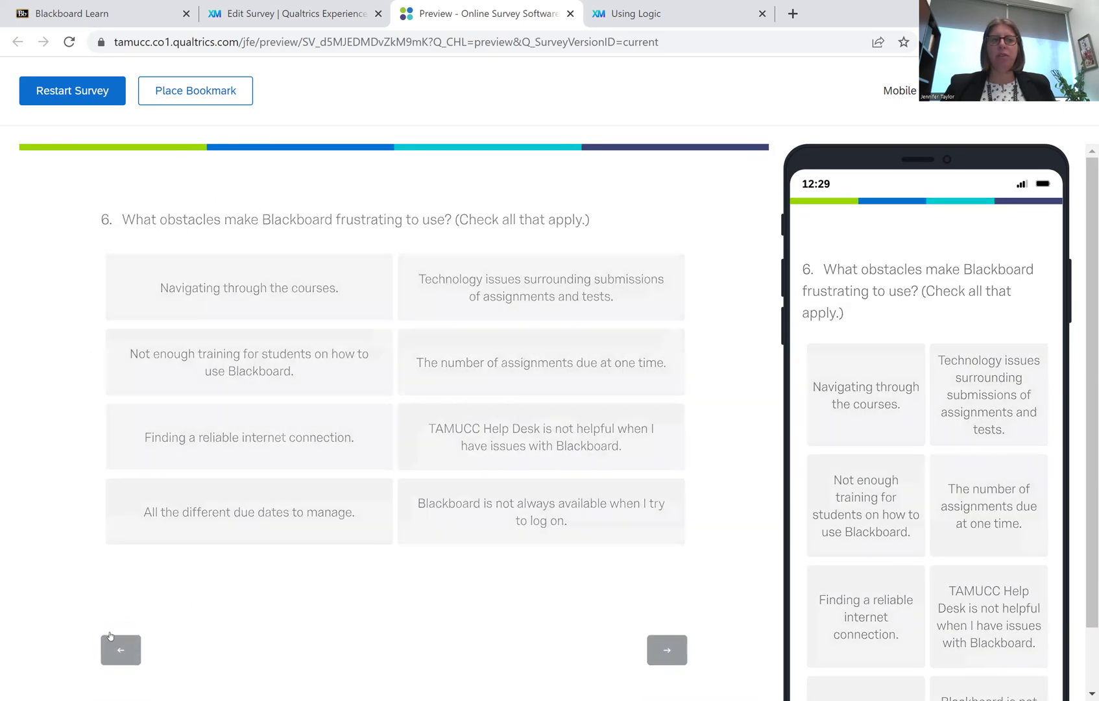
pyautogui.click(418, 549)
pyautogui.scroll(-2, 621, 601)
pyautogui.scroll(1, 649, 617)
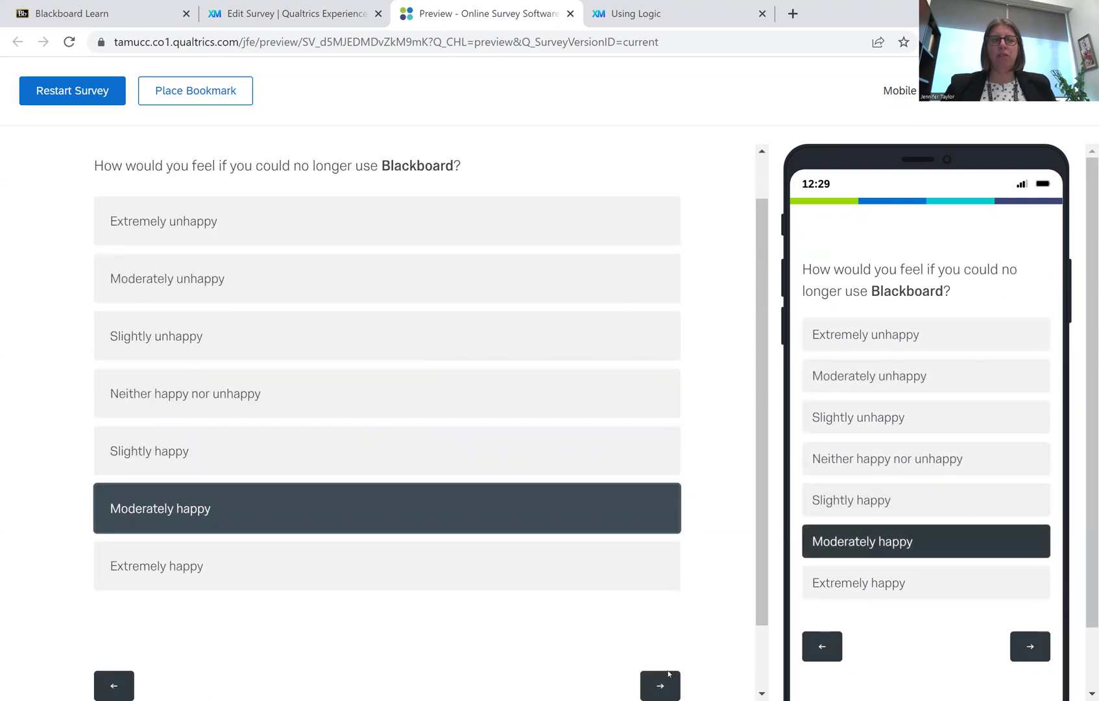
pyautogui.click(660, 687)
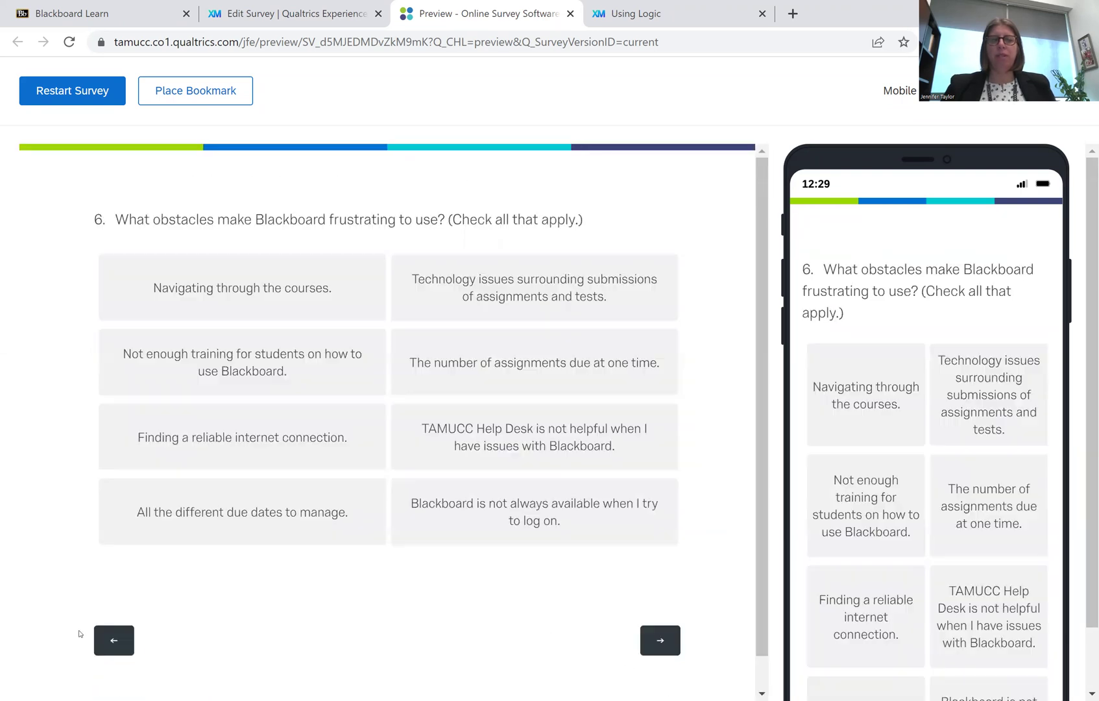
# Step: Test Extremely happy, then go back and return to the survey editor
pyautogui.click(115, 640)
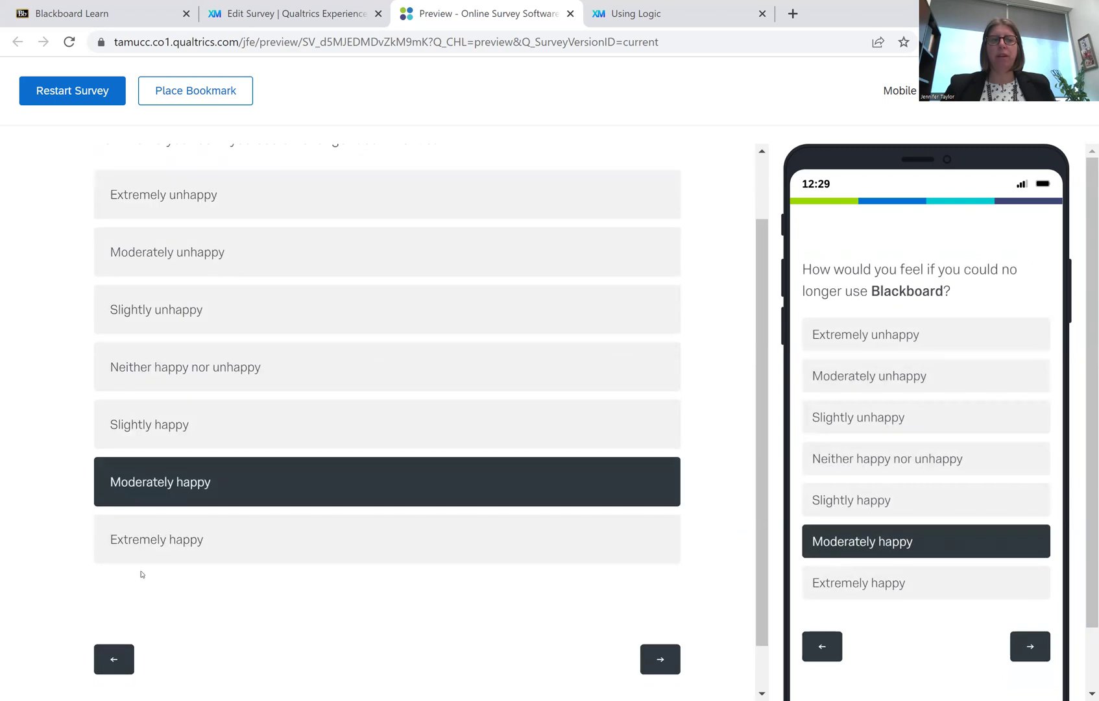
pyautogui.click(158, 547)
pyautogui.click(657, 660)
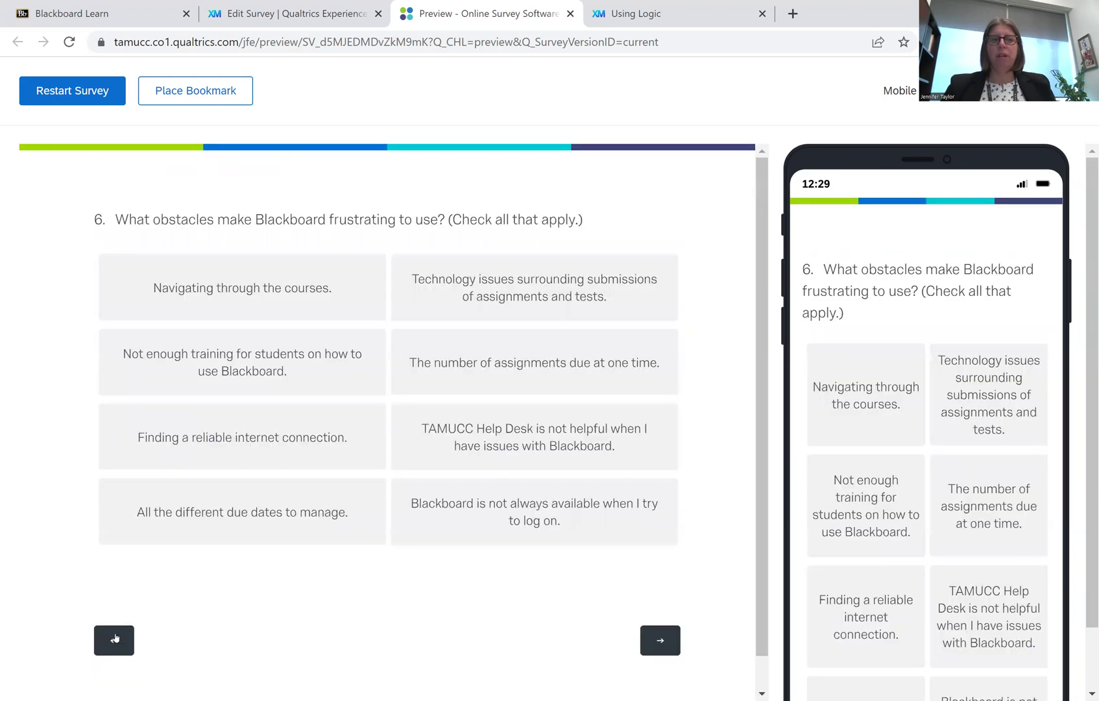
pyautogui.click(115, 639)
pyautogui.click(262, 18)
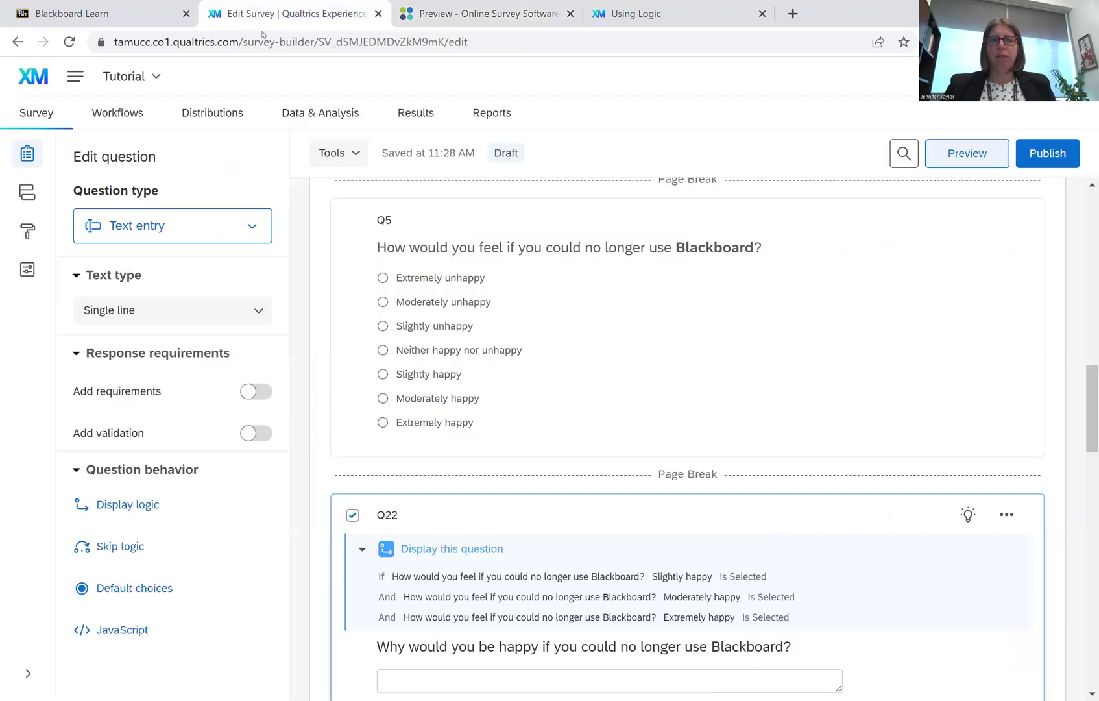
# Step: Edit Q22's display logic, change both And connectors to Or, and save
pyautogui.scroll(-1, 627, 411)
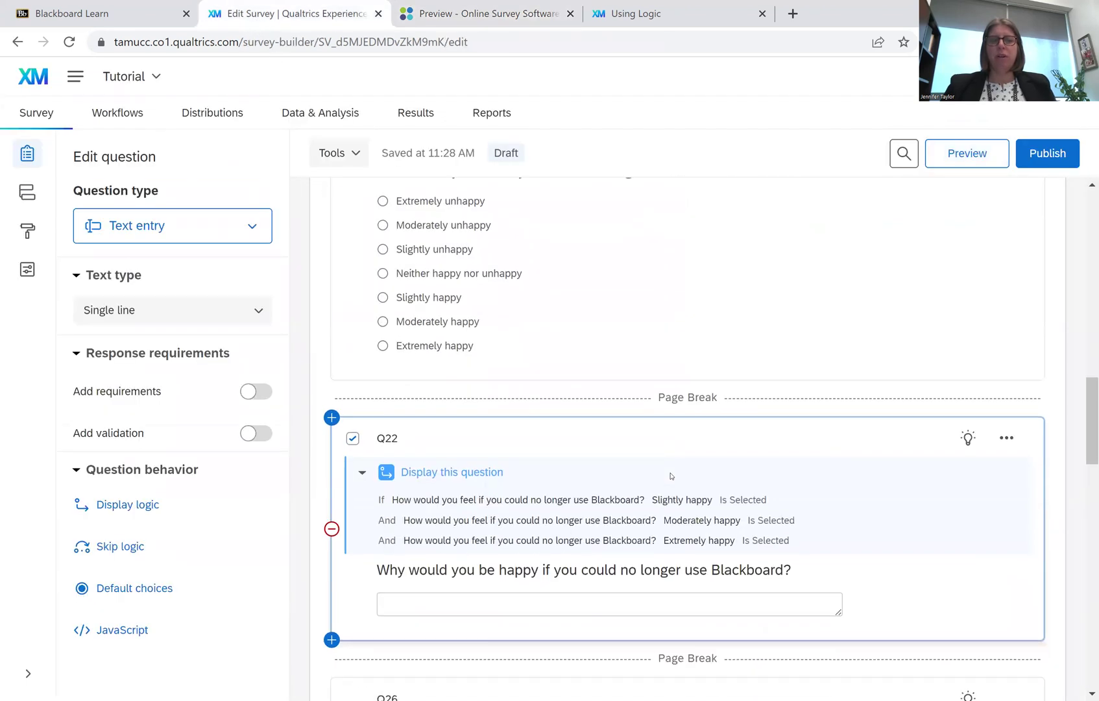
pyautogui.click(1007, 468)
pyautogui.click(889, 478)
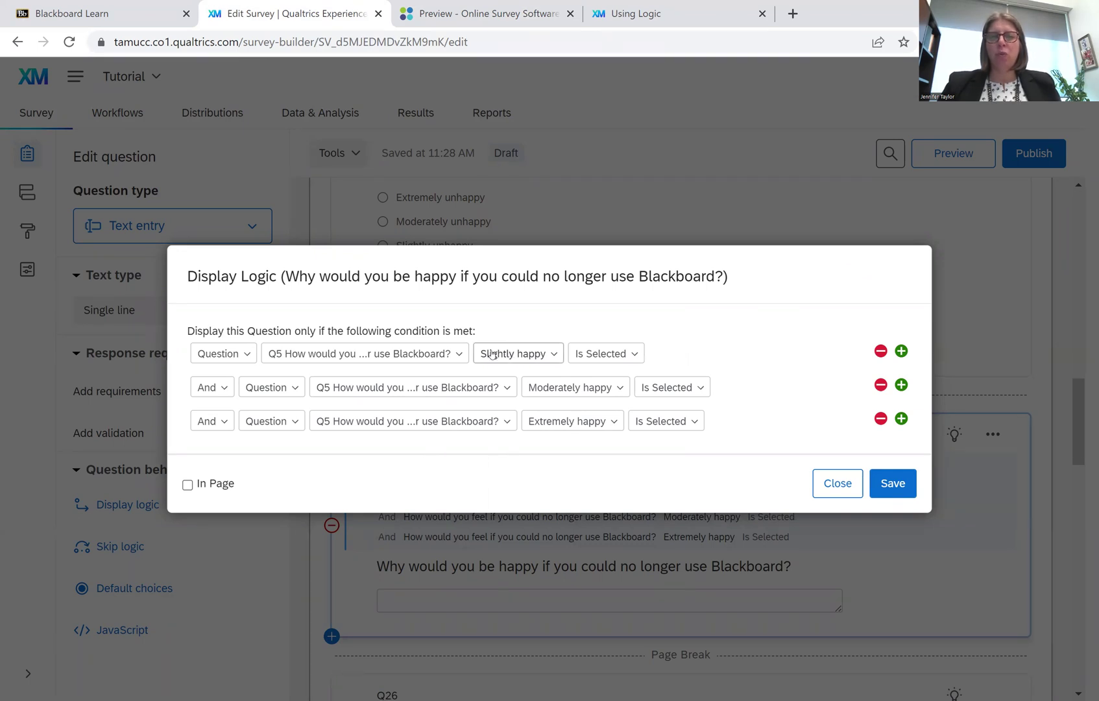
pyautogui.click(225, 388)
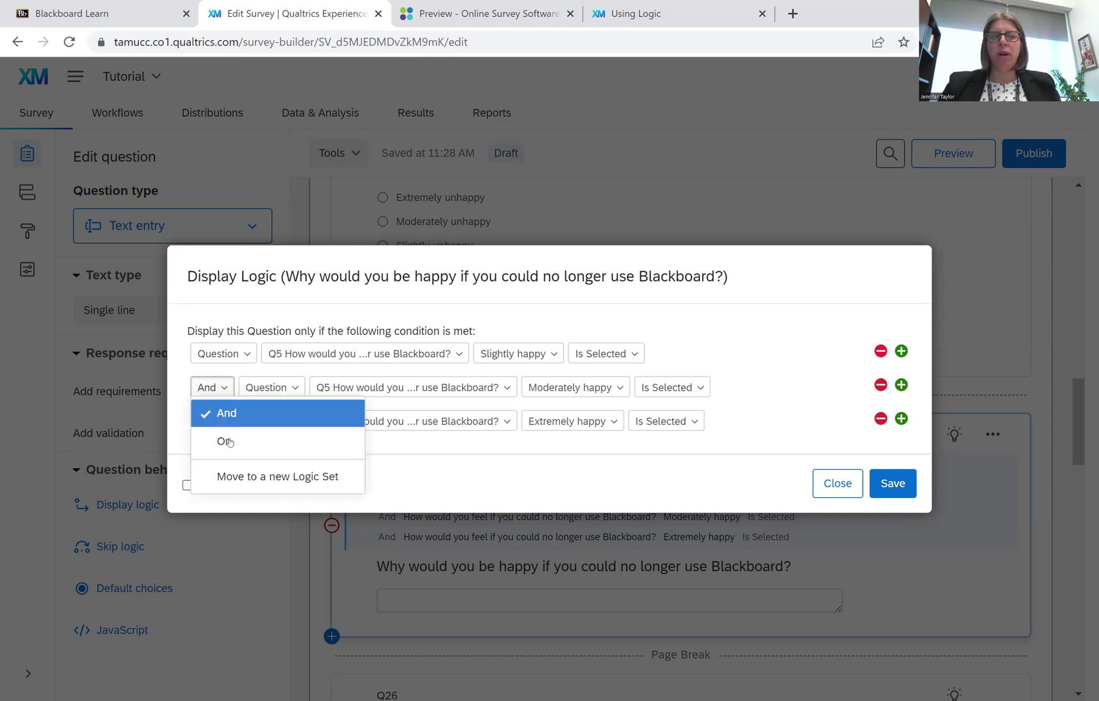
pyautogui.click(224, 442)
pyautogui.click(222, 420)
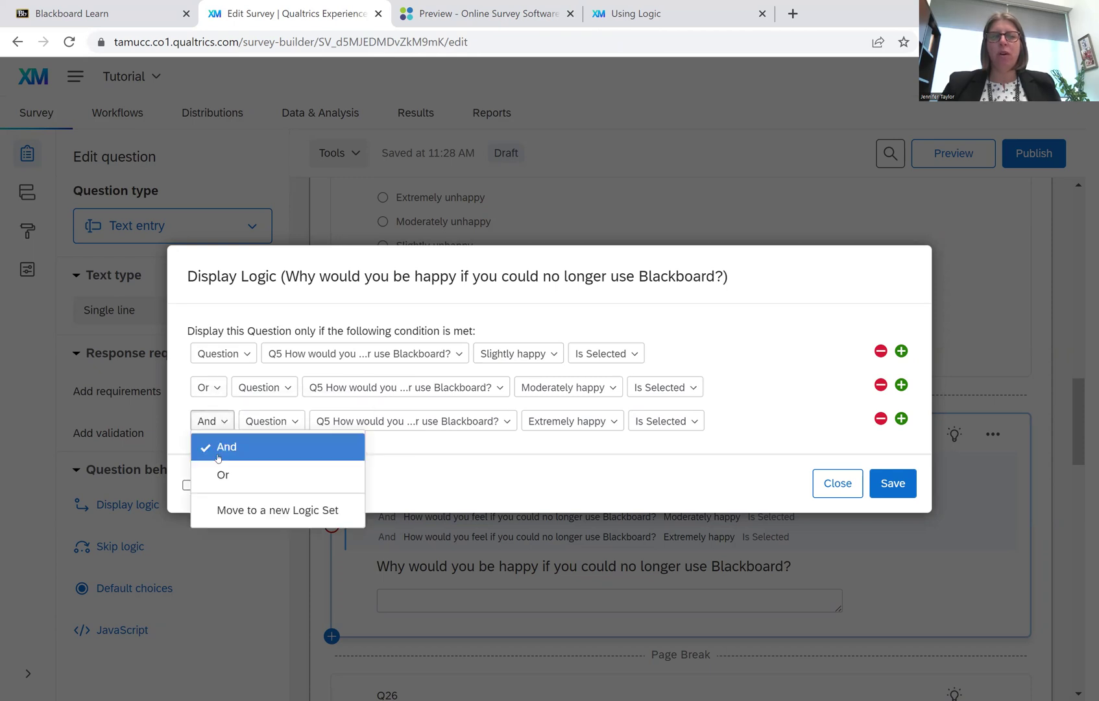
pyautogui.click(225, 474)
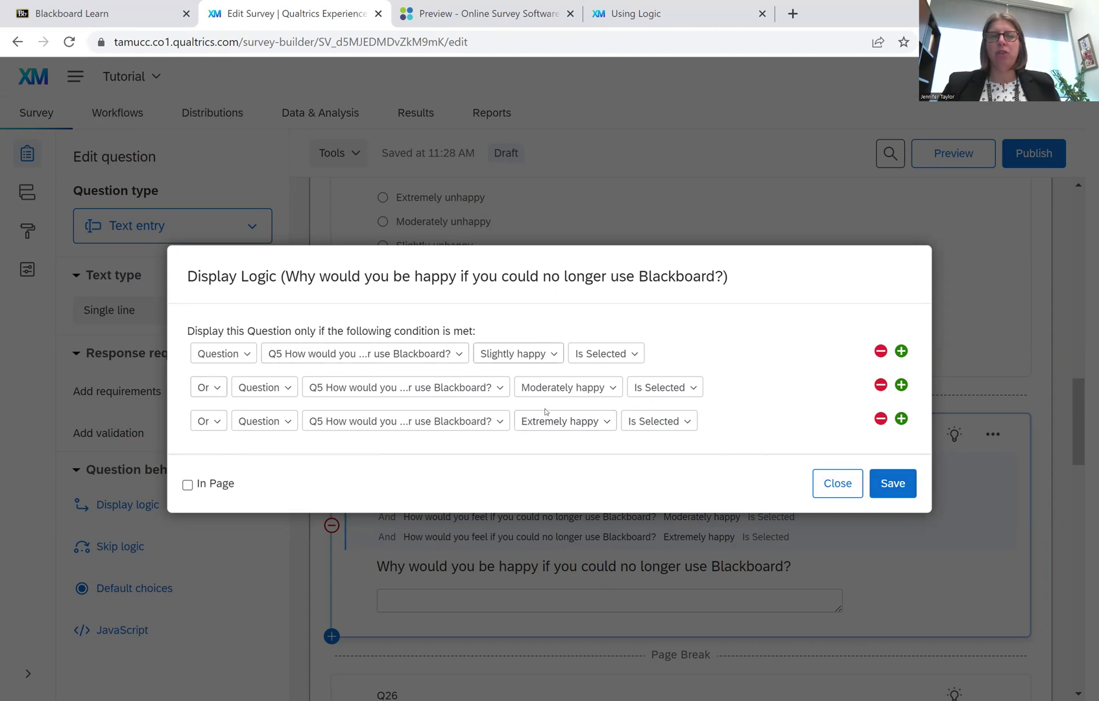
pyautogui.click(900, 485)
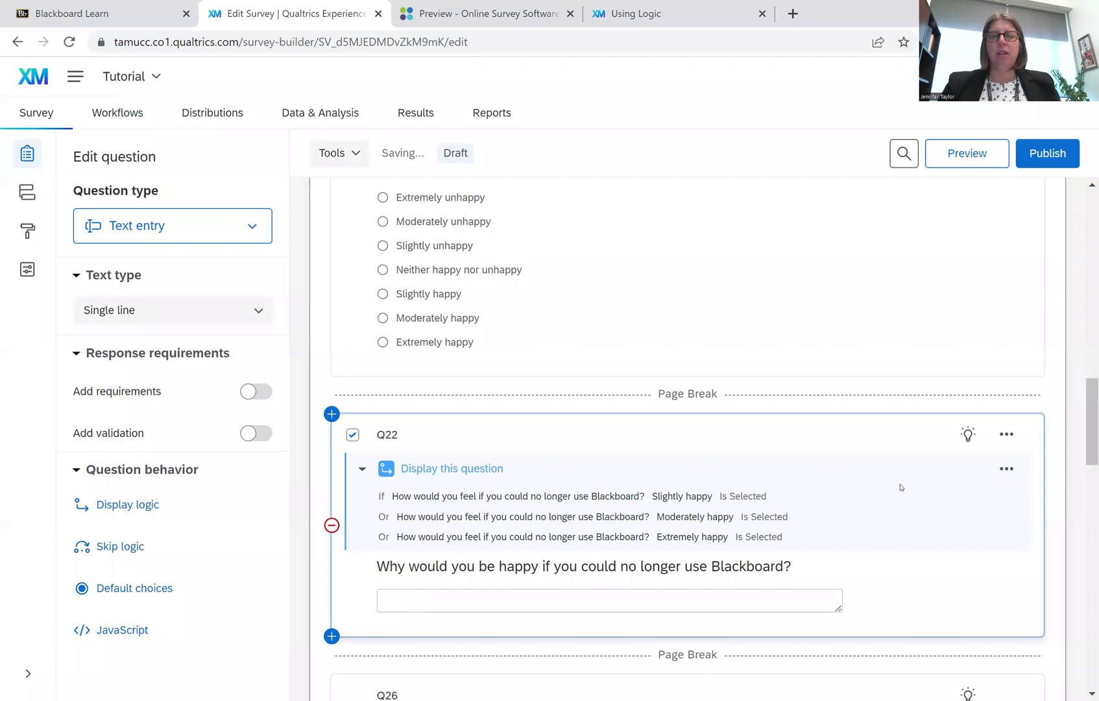
# Step: Preview the survey, answering Yes, One to two full semesters, 5 to 8 days ago and 23 weekly log-ons
pyautogui.click(962, 156)
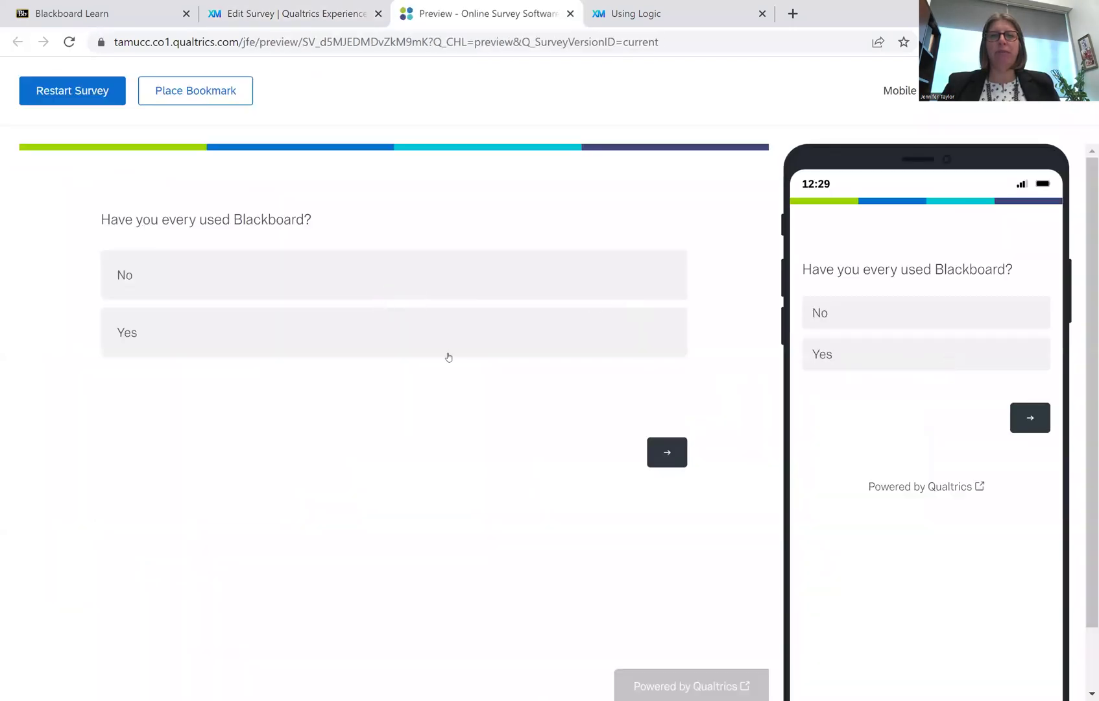
pyautogui.click(368, 332)
pyautogui.click(667, 452)
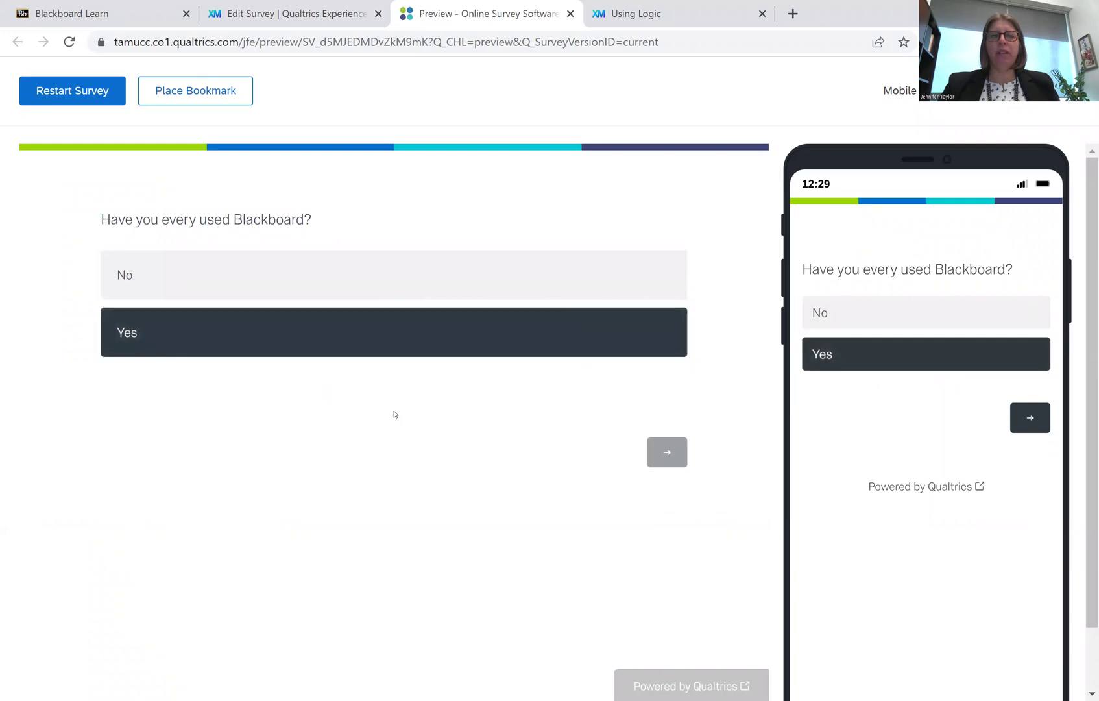
pyautogui.click(253, 354)
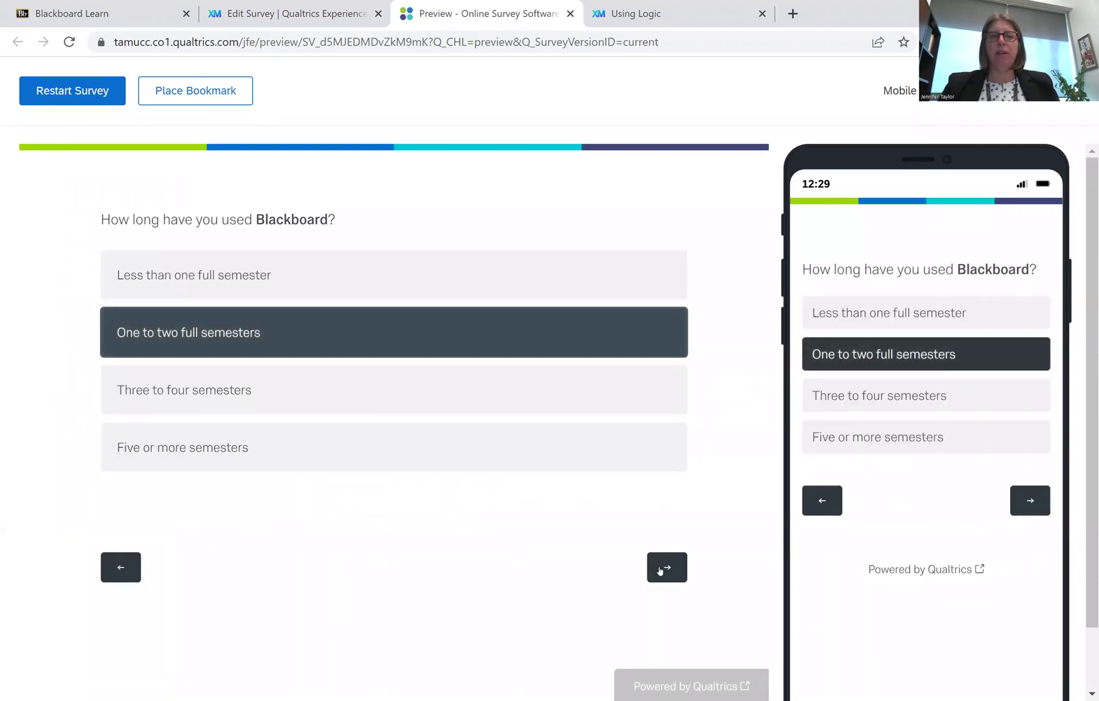
pyautogui.click(661, 569)
pyautogui.click(311, 338)
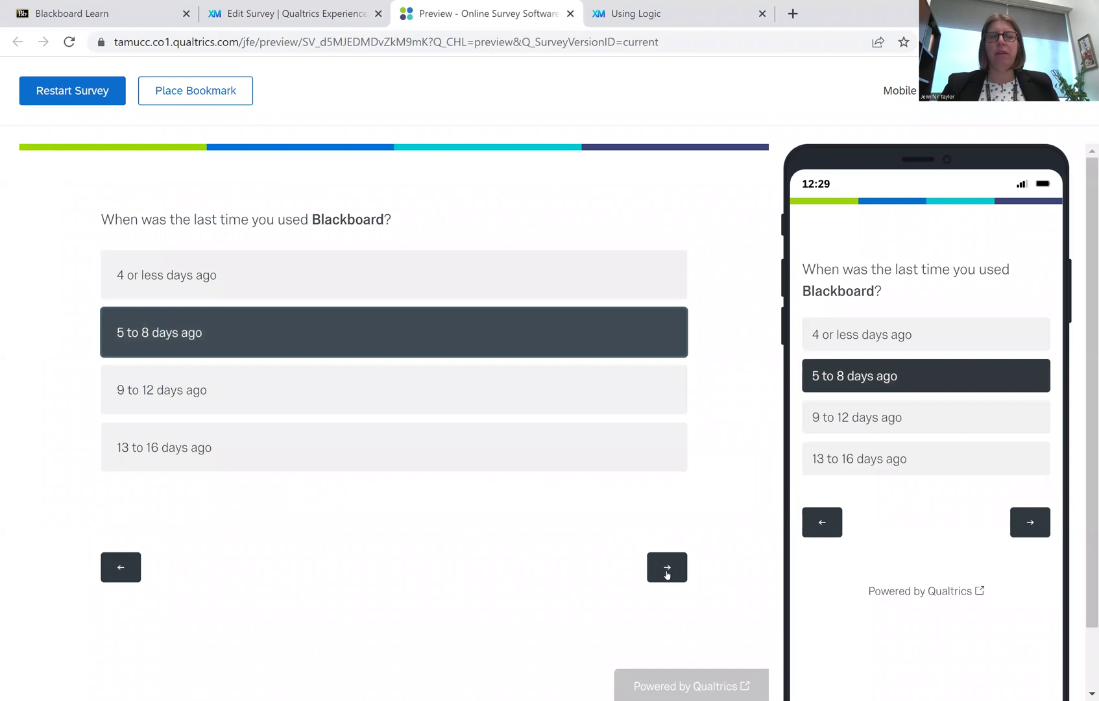
pyautogui.click(668, 574)
pyautogui.click(175, 260)
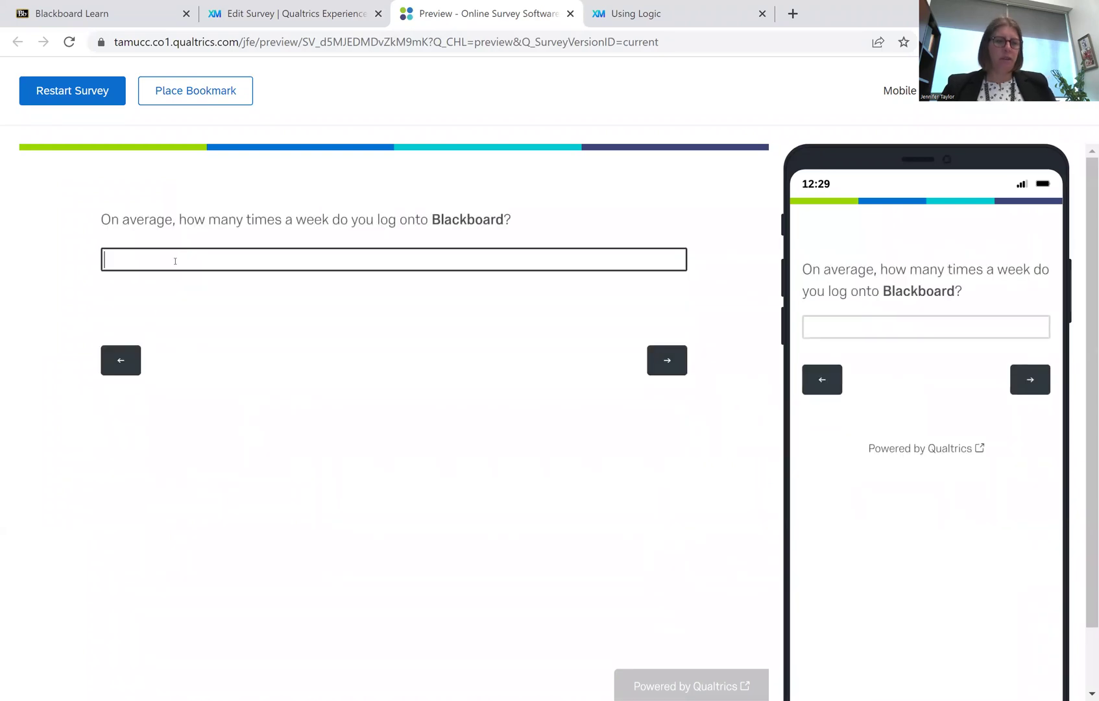
pyautogui.write('23')
pyautogui.click(673, 361)
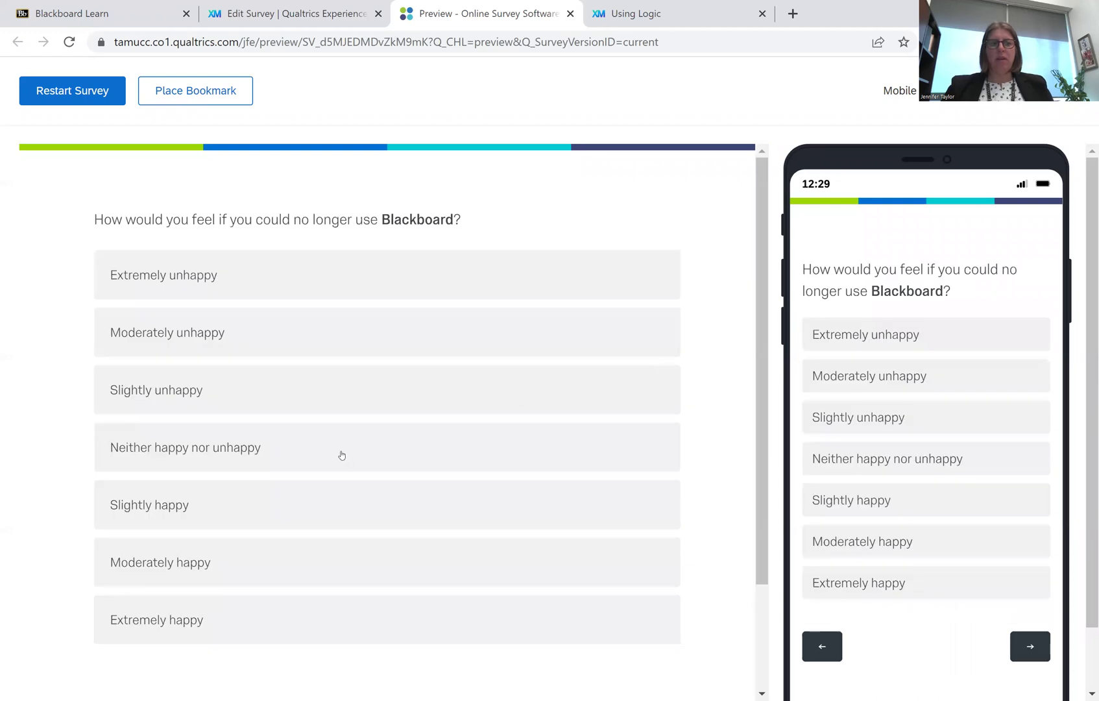
# Step: Answer Neither happy nor unhappy, confirm Q26 follows without Q22, then return to the feelings question
pyautogui.click(235, 450)
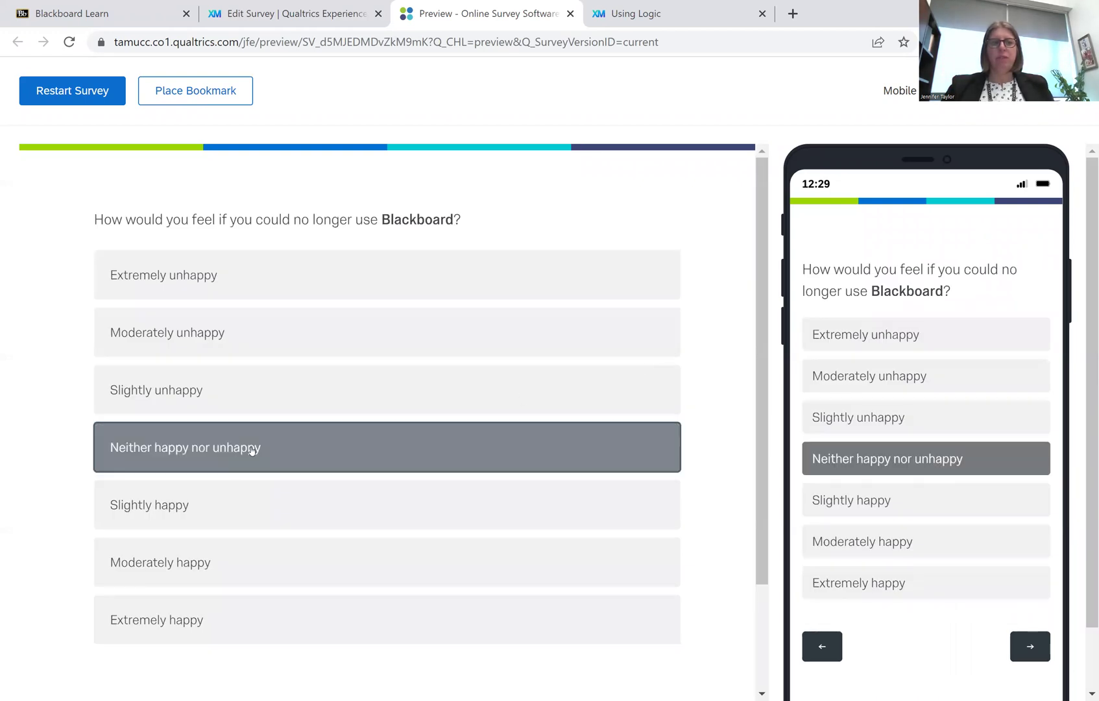
pyautogui.scroll(-2, 585, 515)
pyautogui.click(660, 596)
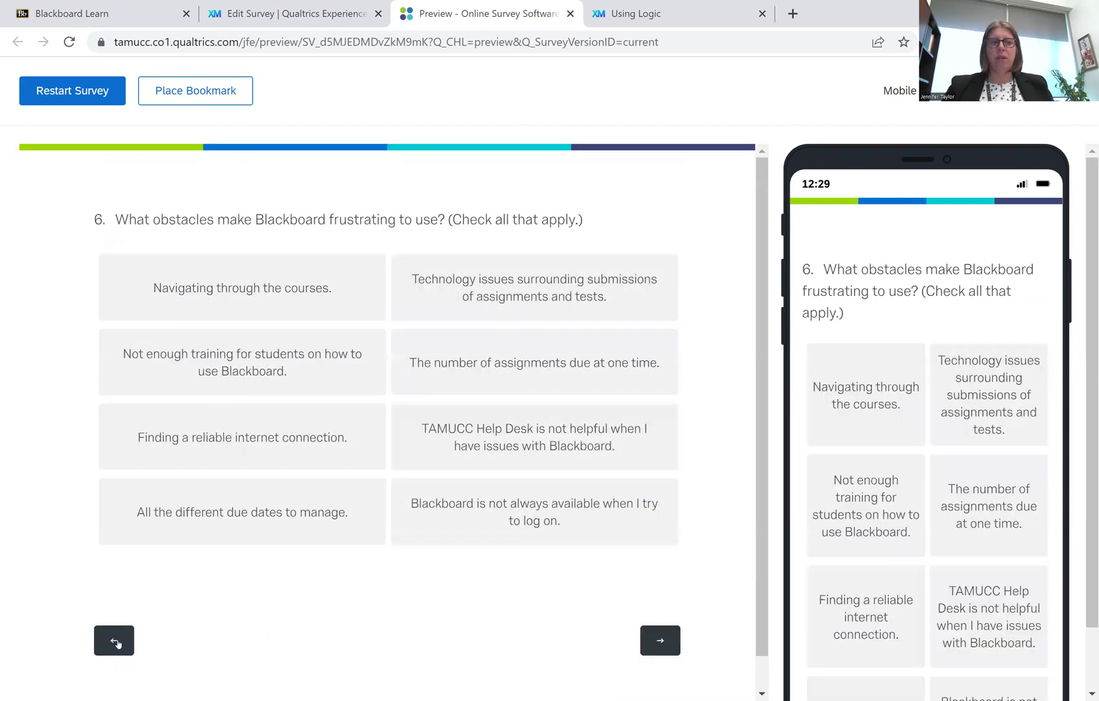
pyautogui.click(119, 642)
pyautogui.scroll(-2, 203, 412)
pyautogui.scroll(-1, 202, 413)
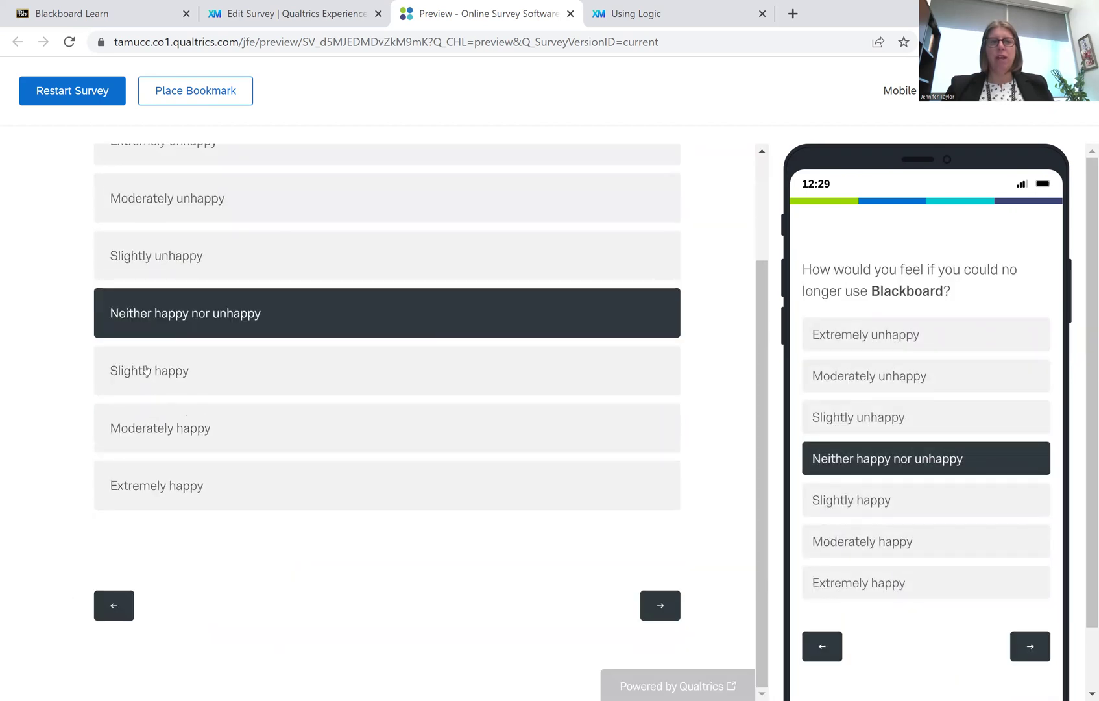
# Step: Try Slightly, Moderately and Extremely happy in turn, checking that Q22 appears after each
pyautogui.click(143, 371)
pyautogui.click(660, 606)
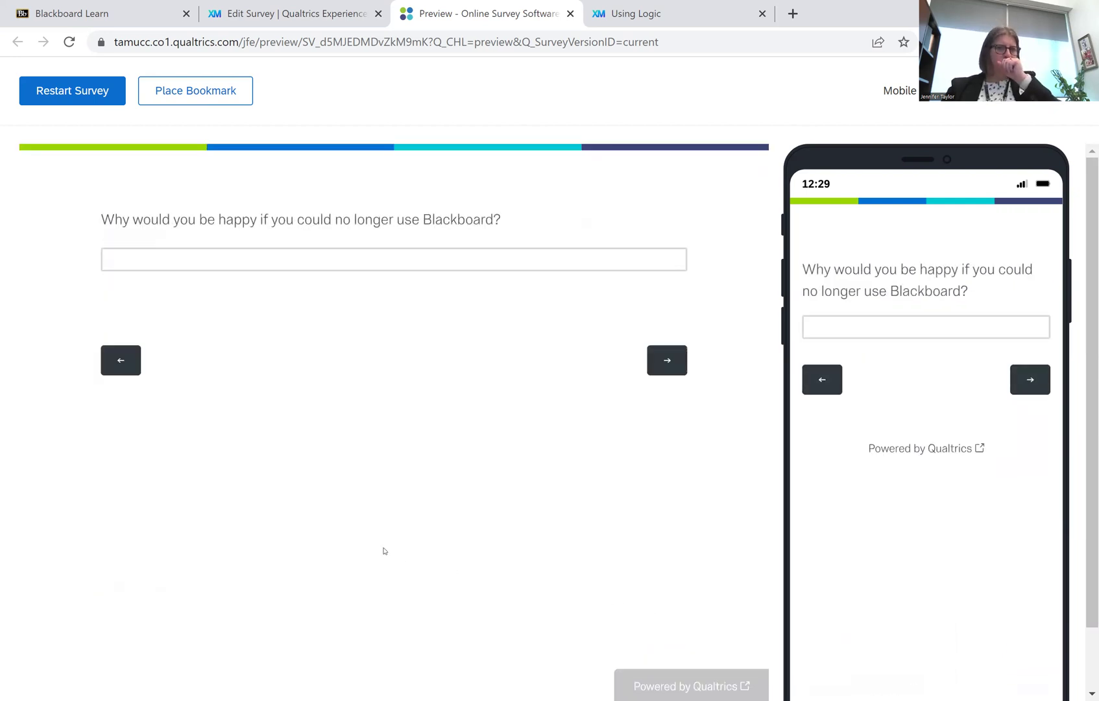
pyautogui.click(121, 364)
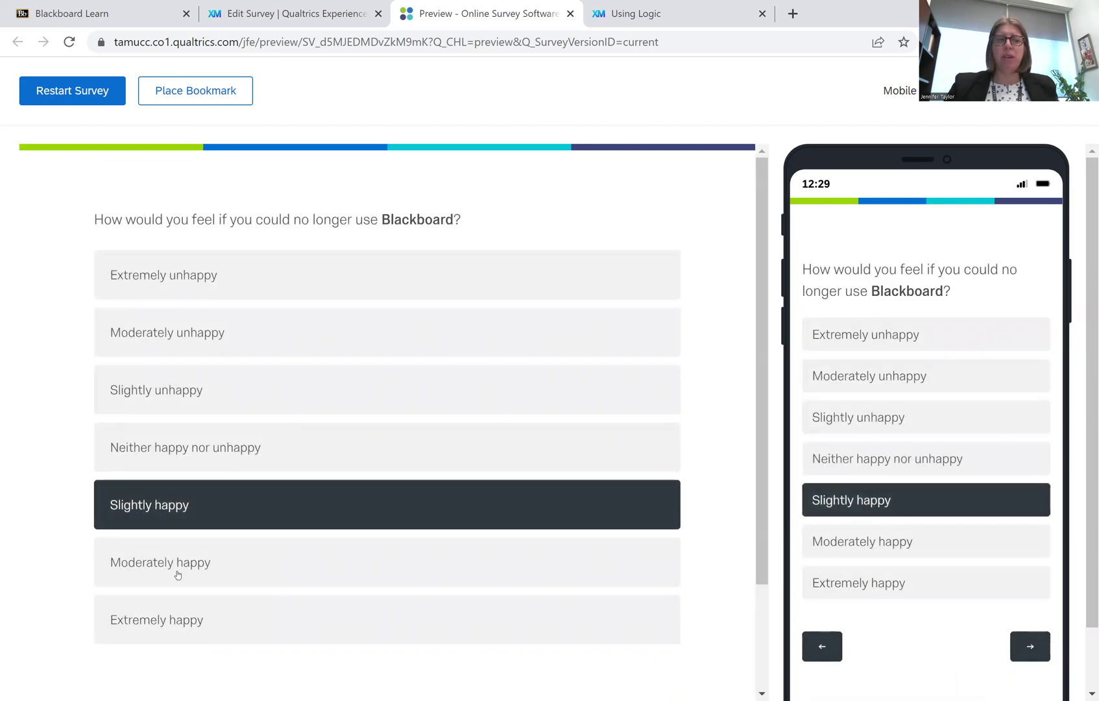
pyautogui.click(178, 568)
pyautogui.scroll(-2, 608, 540)
pyautogui.click(663, 618)
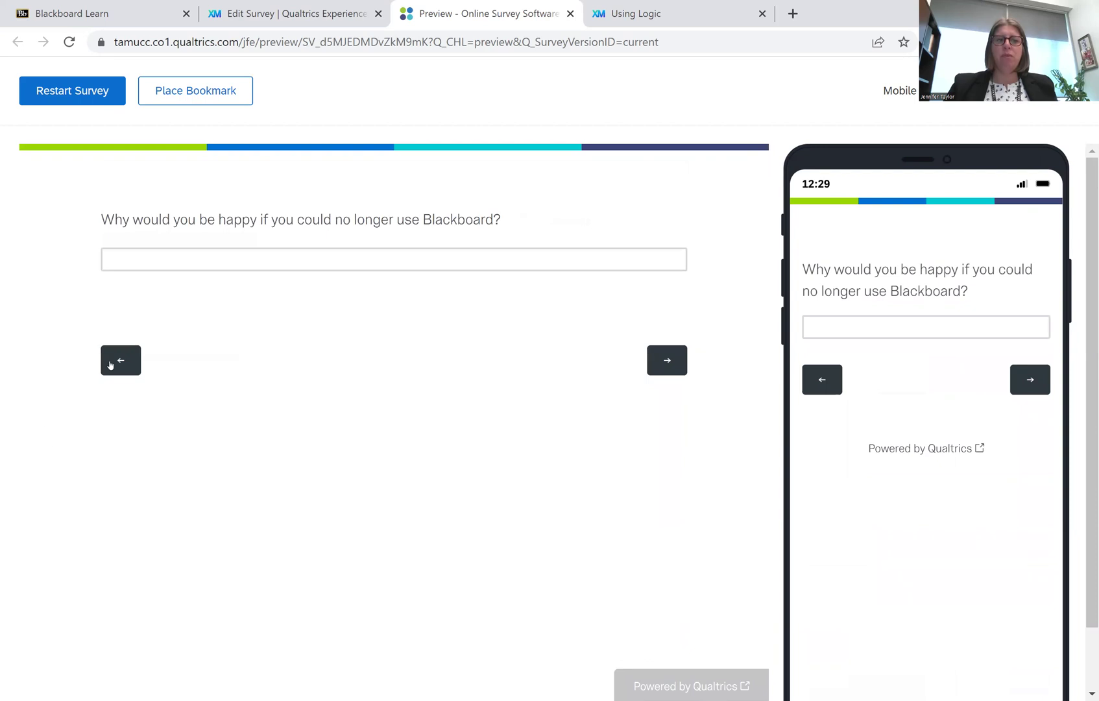
pyautogui.click(110, 364)
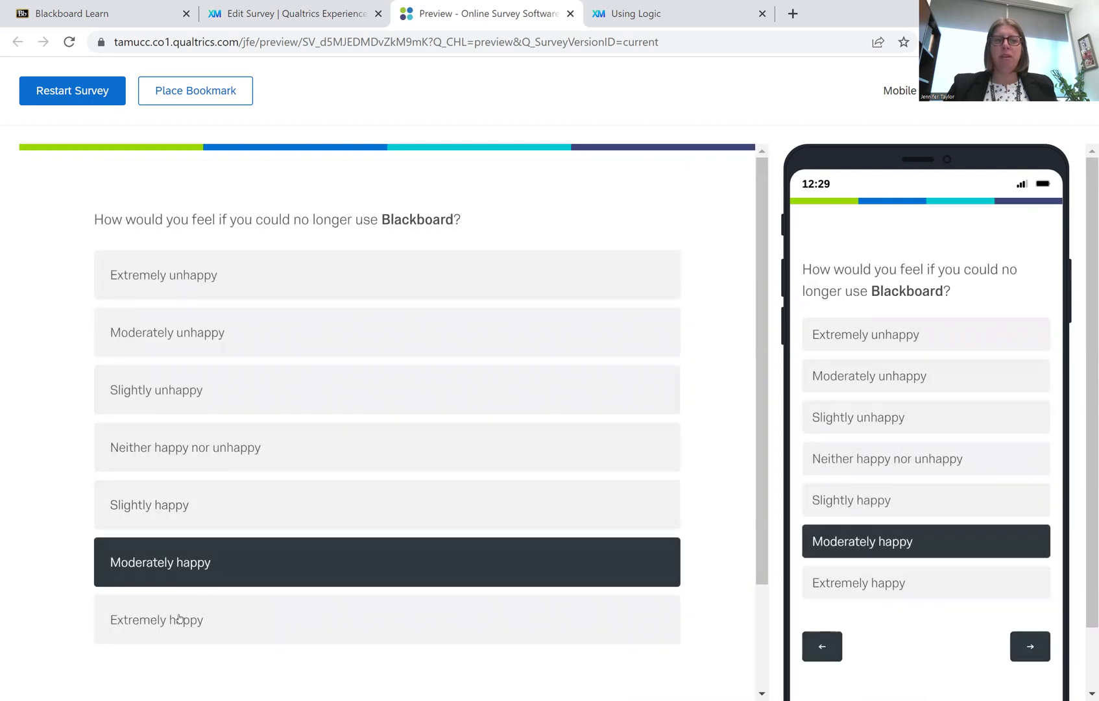
pyautogui.click(192, 617)
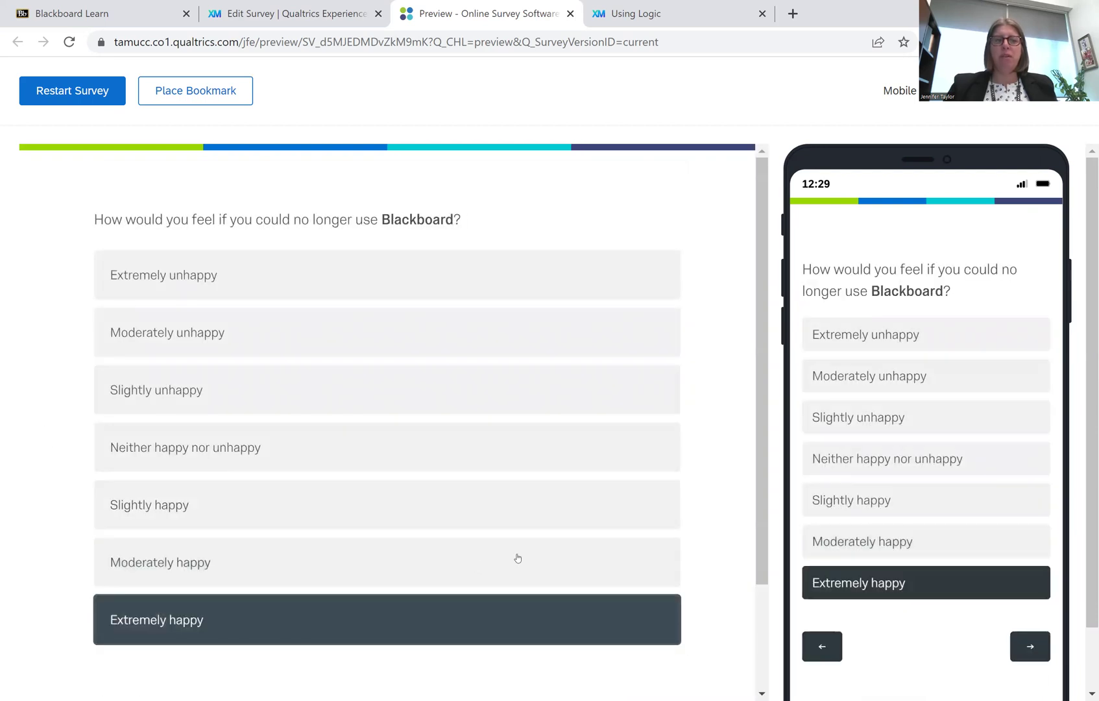
pyautogui.scroll(-2, 517, 558)
pyautogui.click(659, 606)
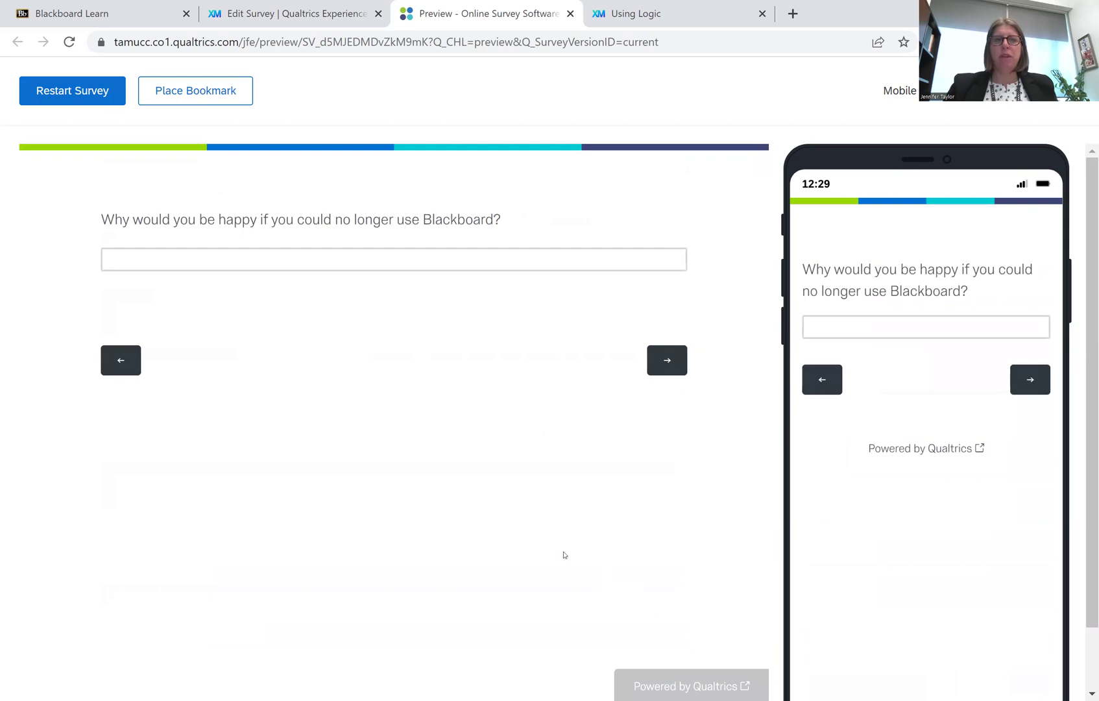
# Step: Return to the Edit Survey view and scroll to Q5's choices and Q22's Or display logic
pyautogui.click(284, 14)
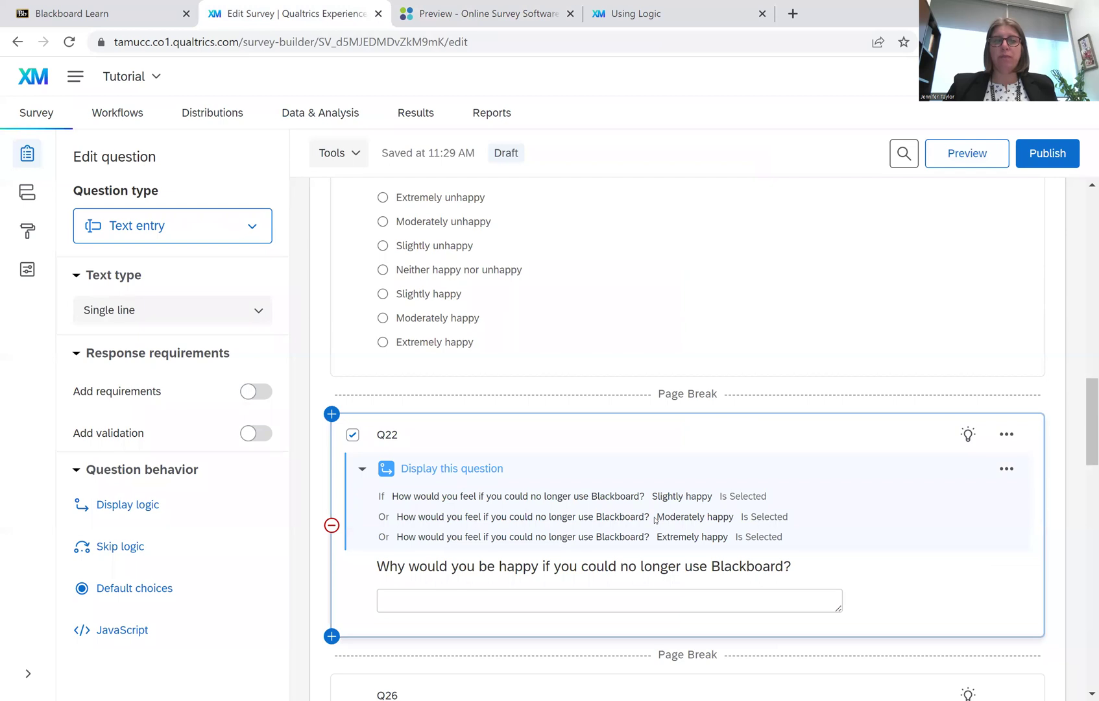
pyautogui.scroll(-1, 655, 518)
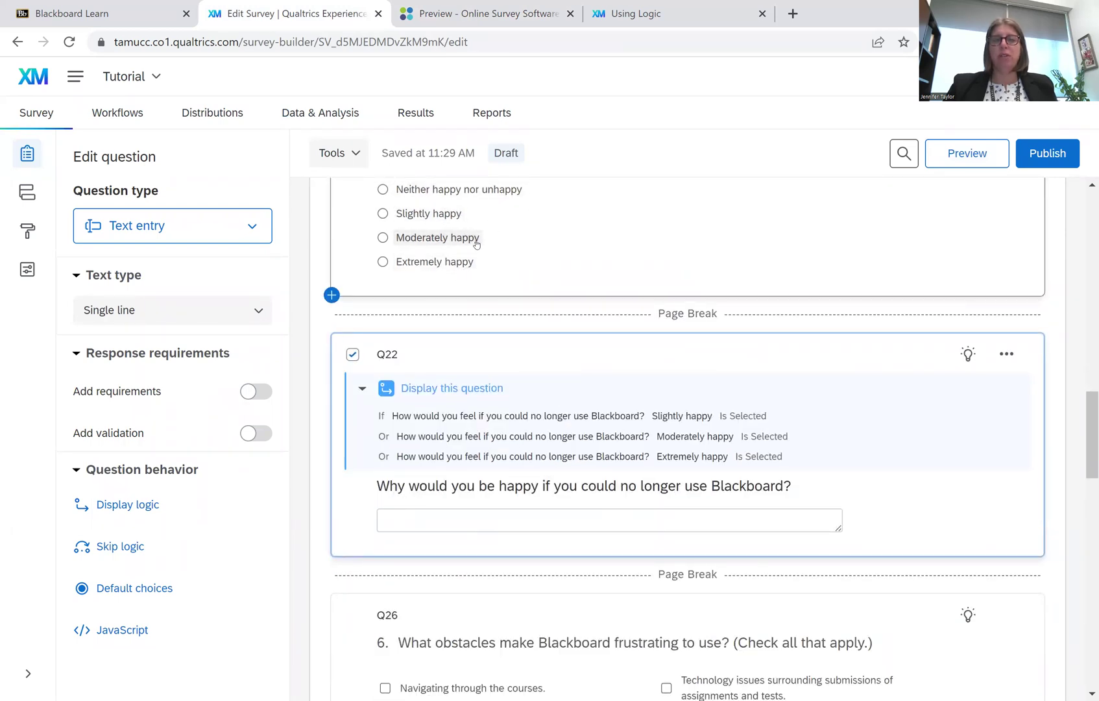
pyautogui.scroll(2, 569, 280)
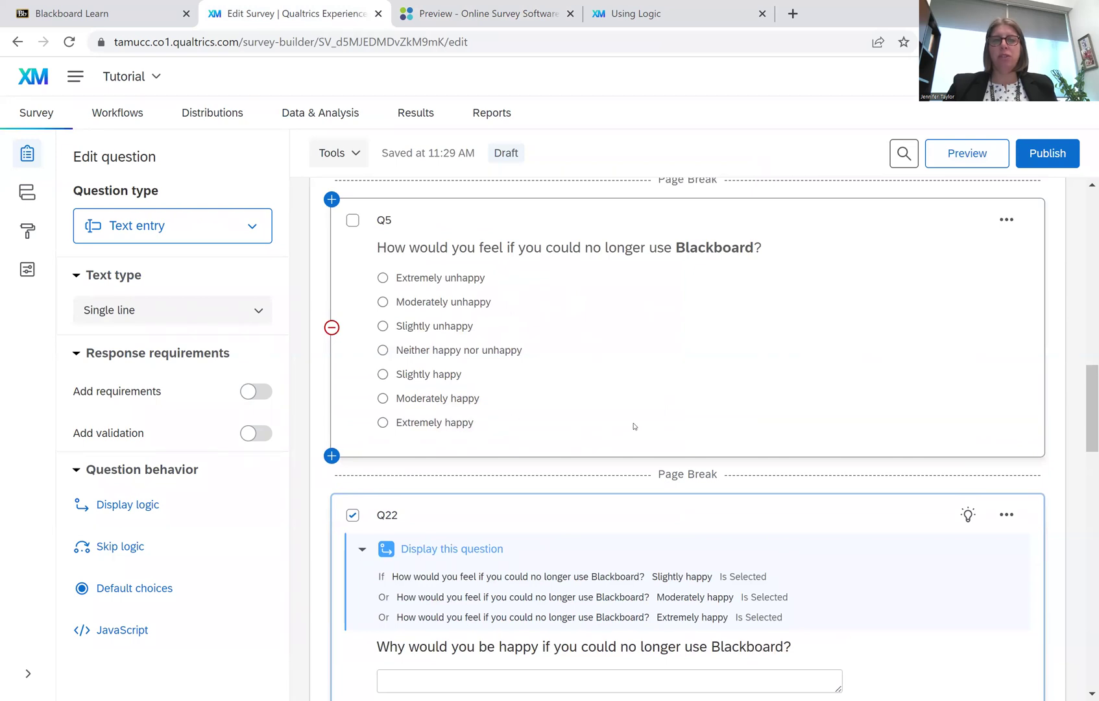